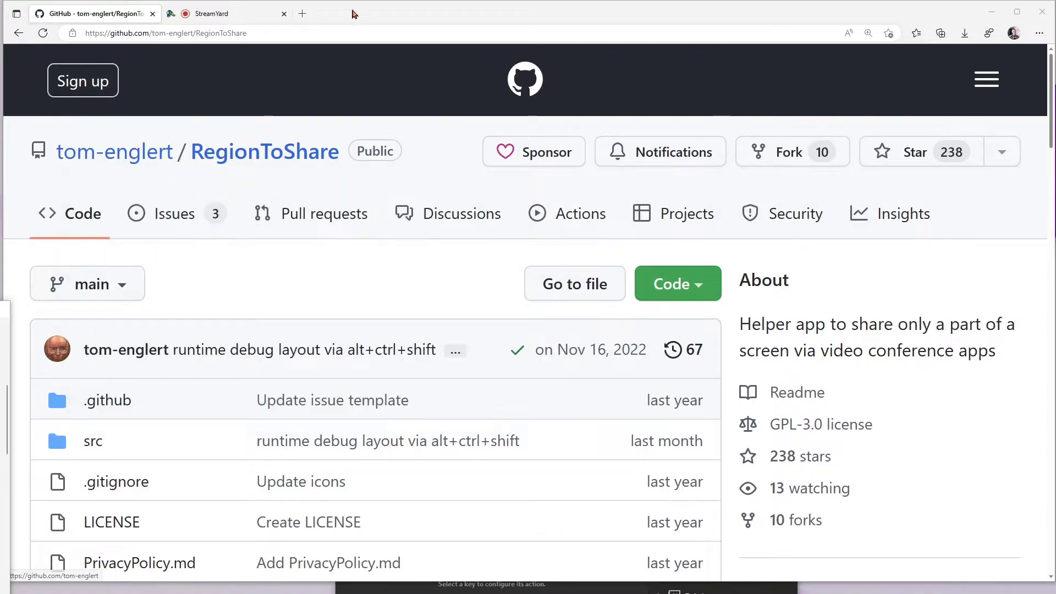
- Examine the RegionToShare repository's README through to the Feedback section, and bring the Region to Share page in Microsoft Store into view
scroll(427, 176, "down", 3)
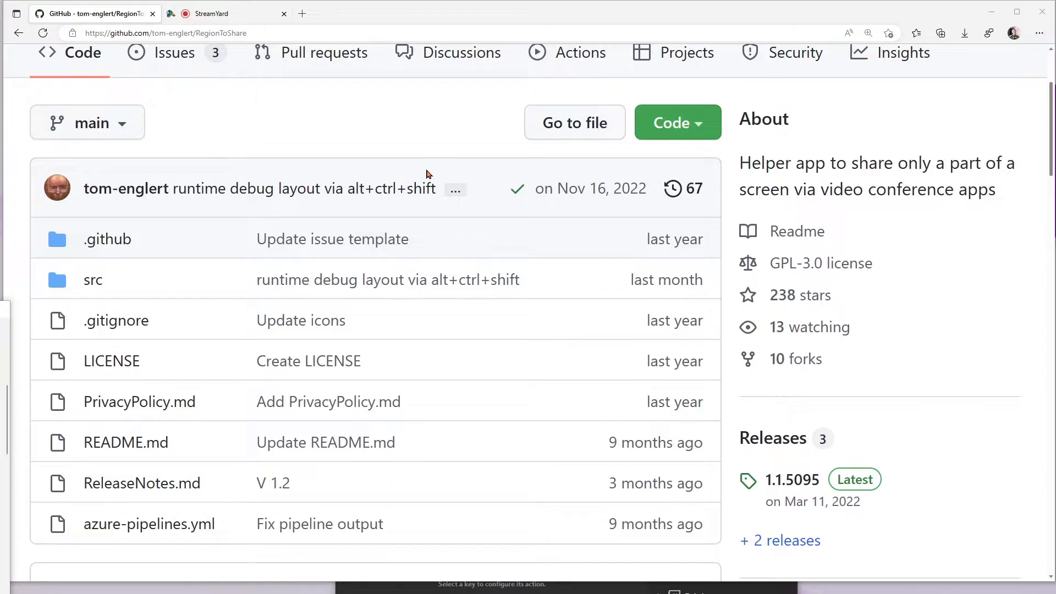
scroll(427, 173, "down", 9)
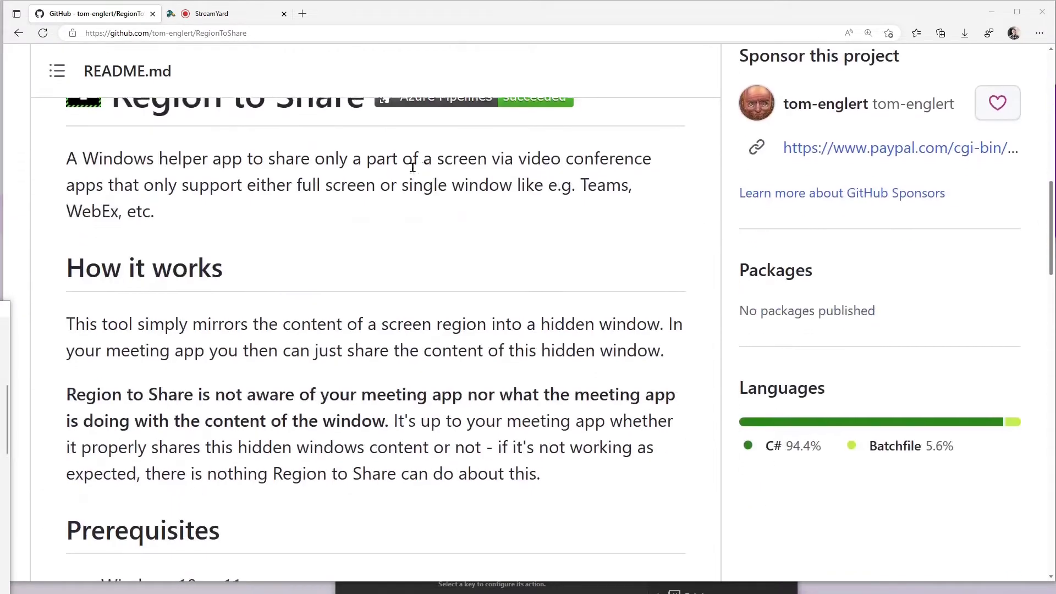
scroll(345, 164, "up", 4)
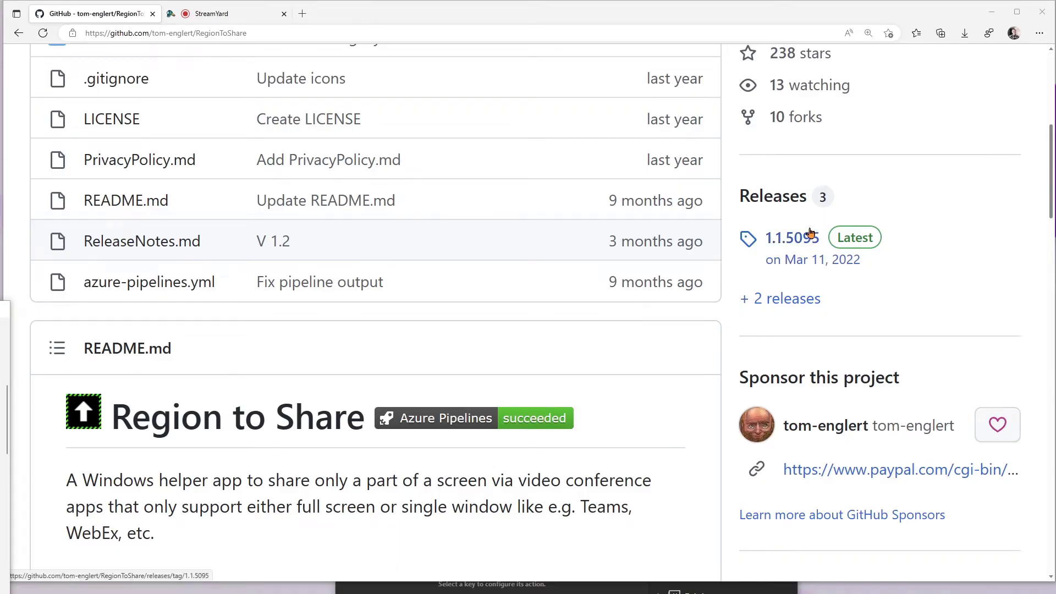
scroll(493, 241, "down", 16)
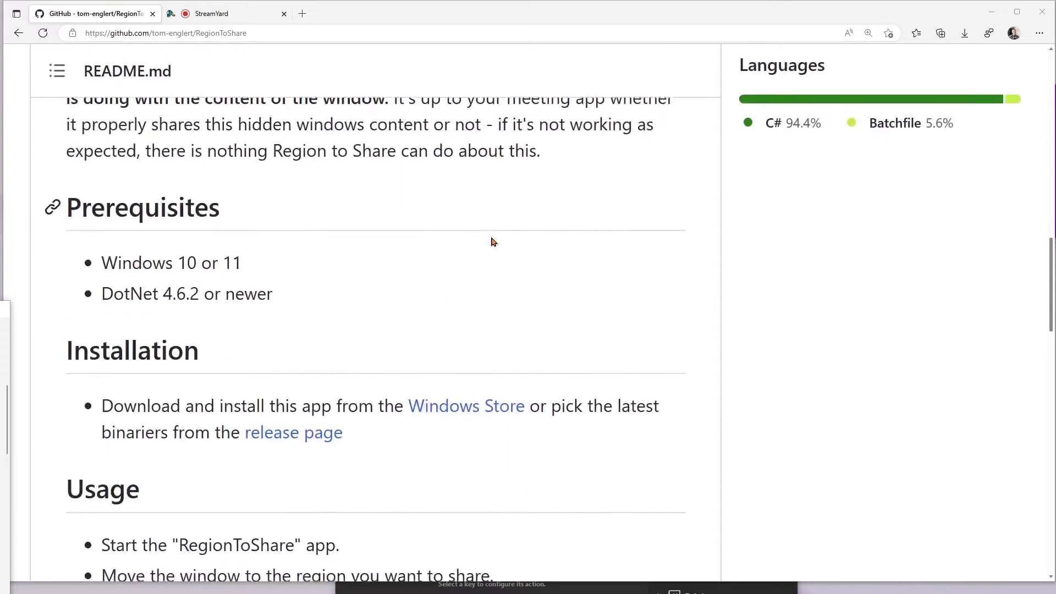
scroll(492, 241, "down", 19)
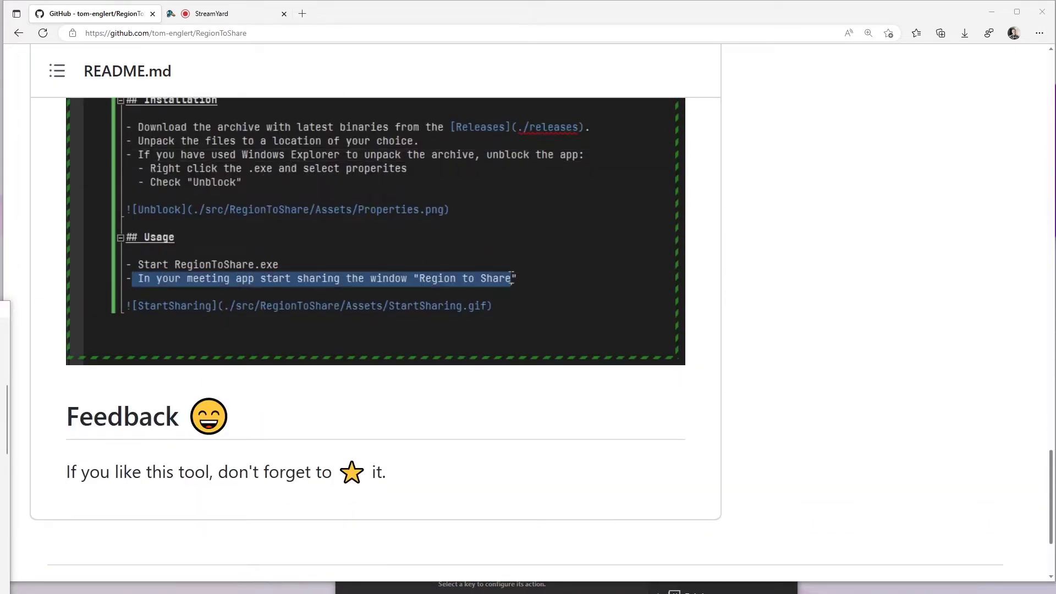
left_click_drag(0, 222, 630, 90)
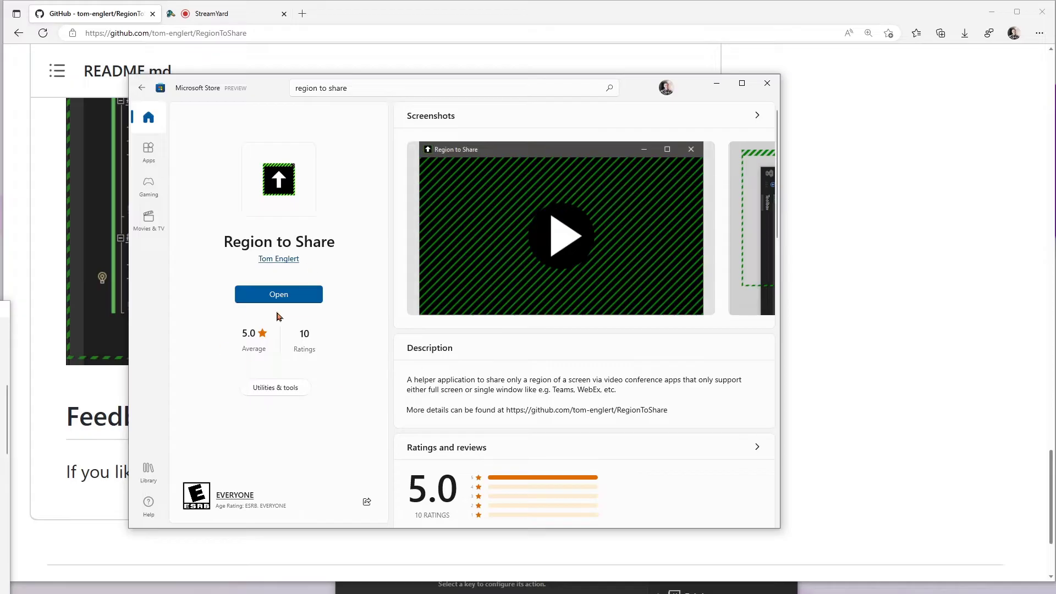
- Switch to StreamYard and examine the Entire Screen, Window and Microsoft Edge tab options for screen sharing without sharing anything
left_click(225, 15)
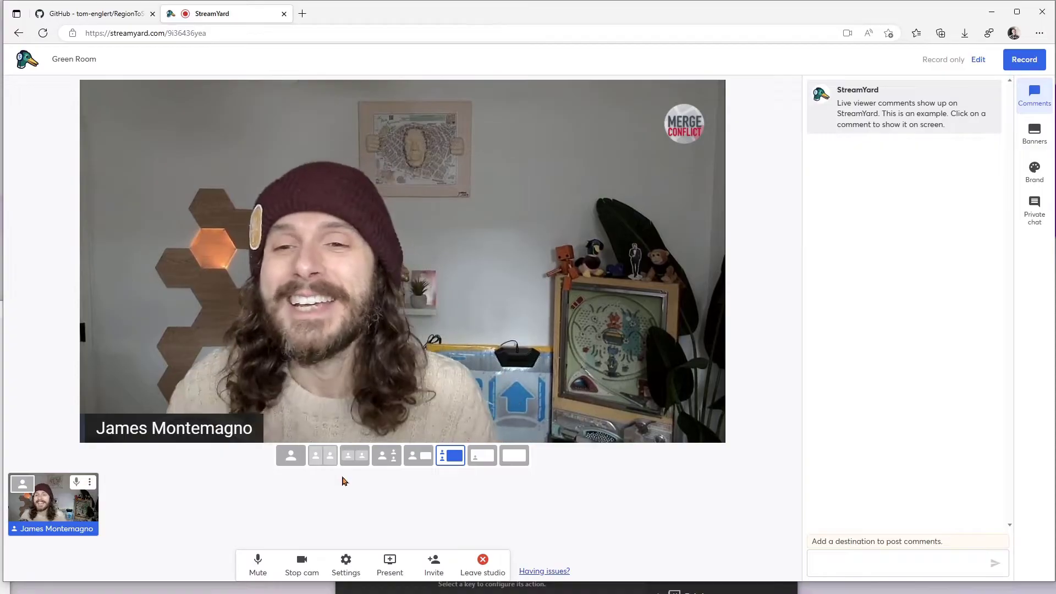
mouse_move(26, 511)
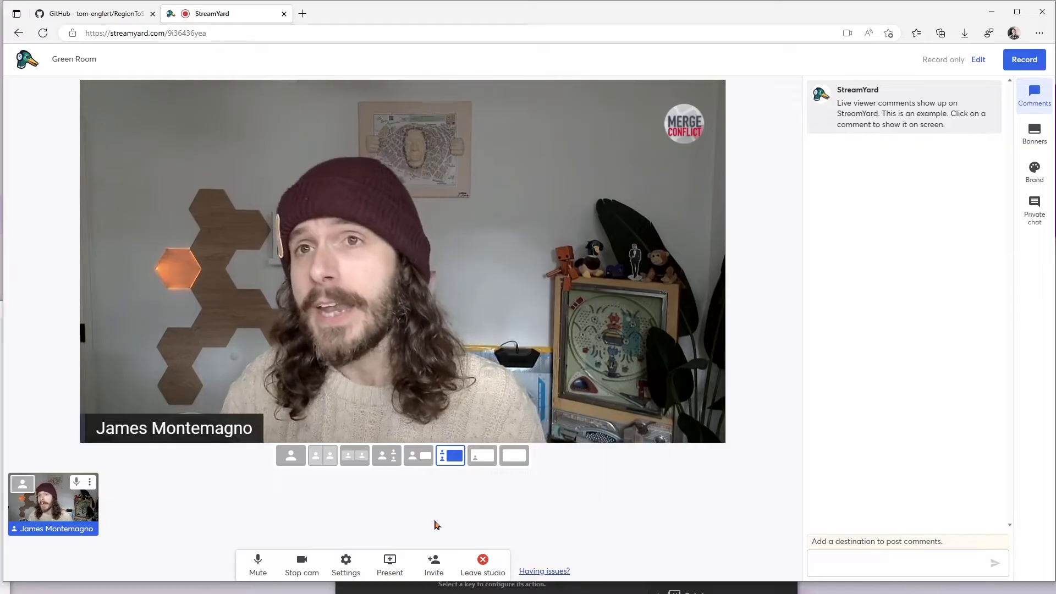
left_click(389, 562)
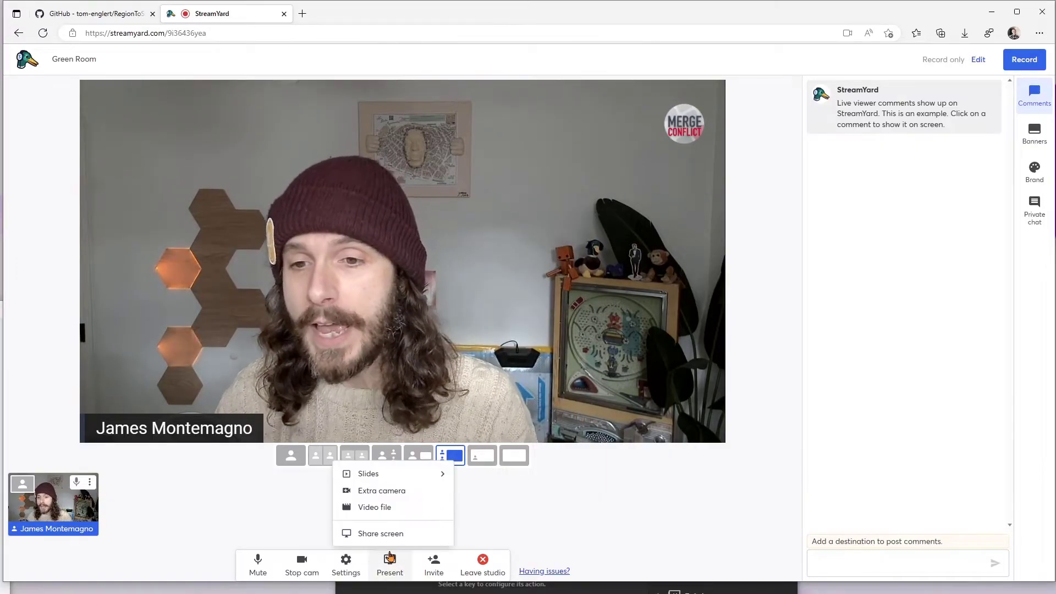
left_click(388, 542)
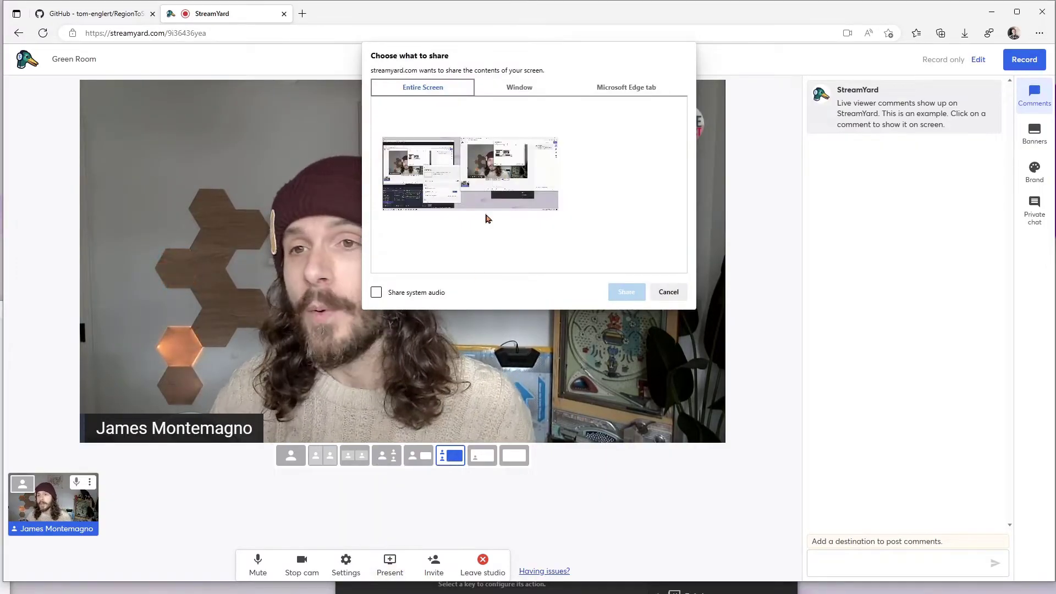
left_click(486, 189)
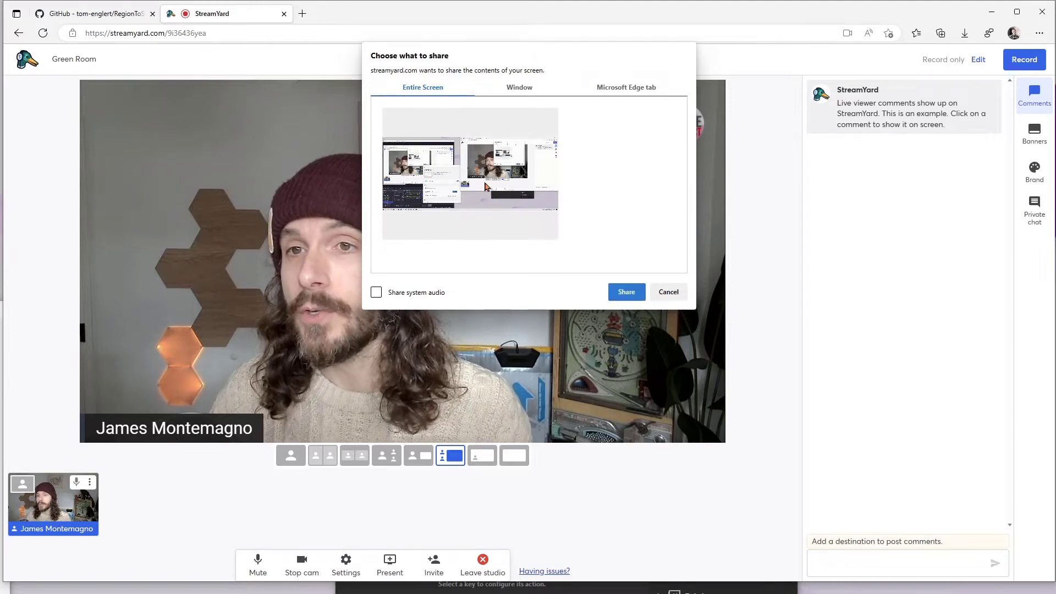
left_click(518, 91)
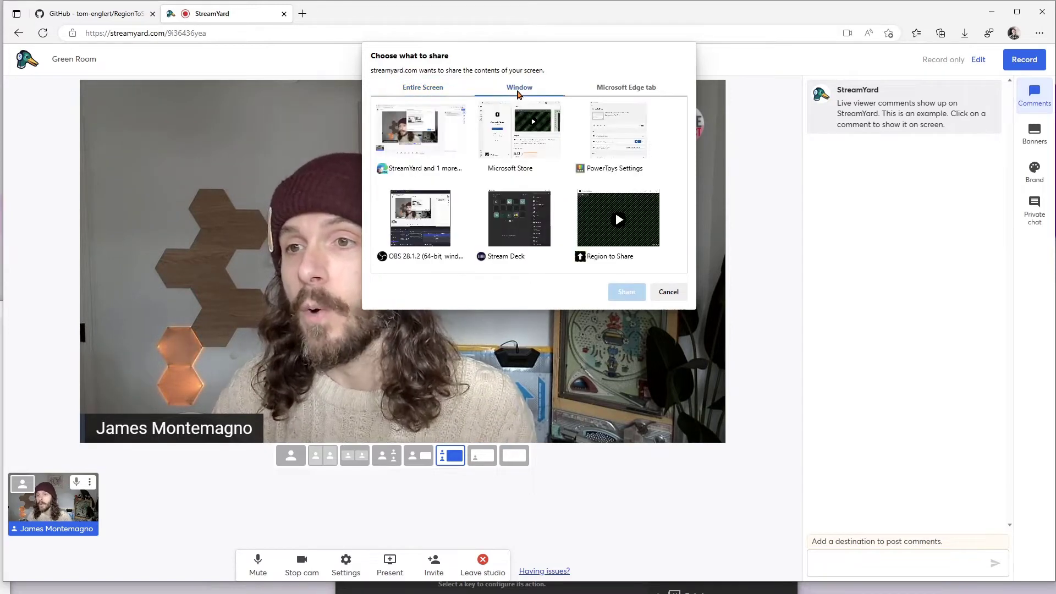
left_click(524, 147)
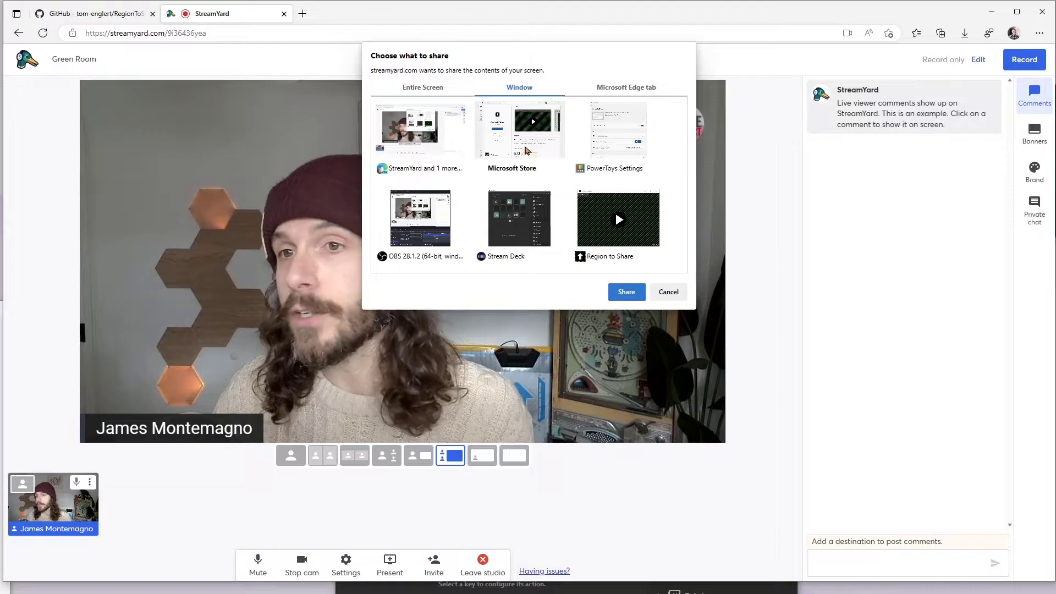
left_click(608, 129)
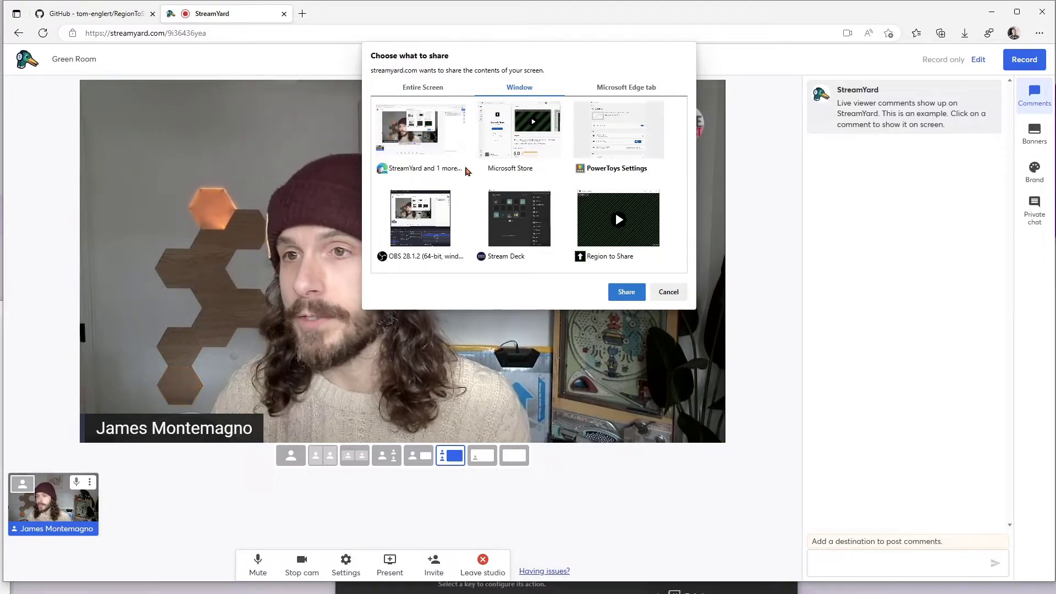
left_click(621, 89)
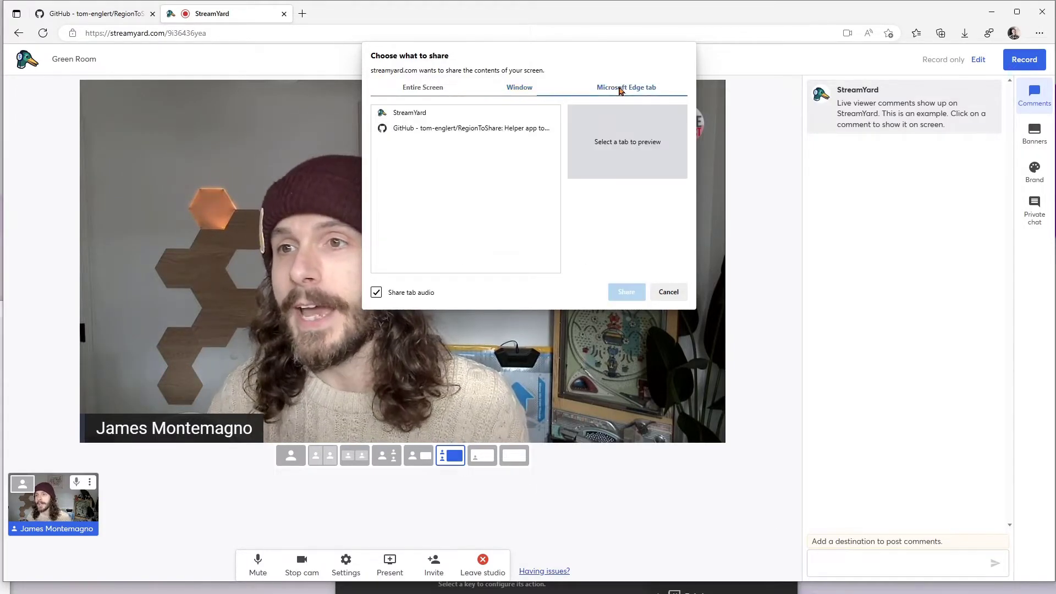
left_click(520, 88)
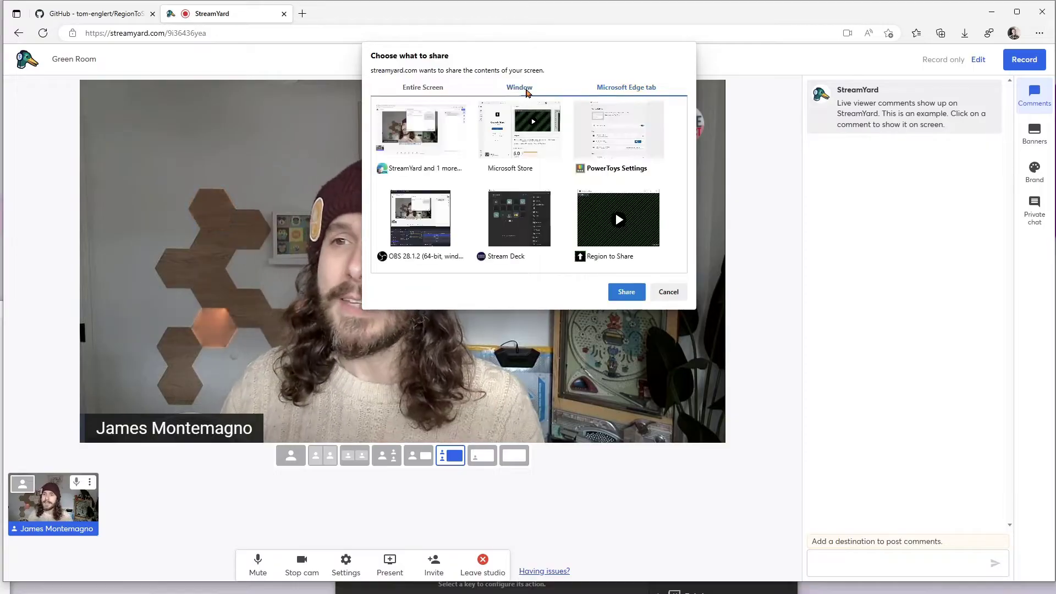
left_click(423, 88)
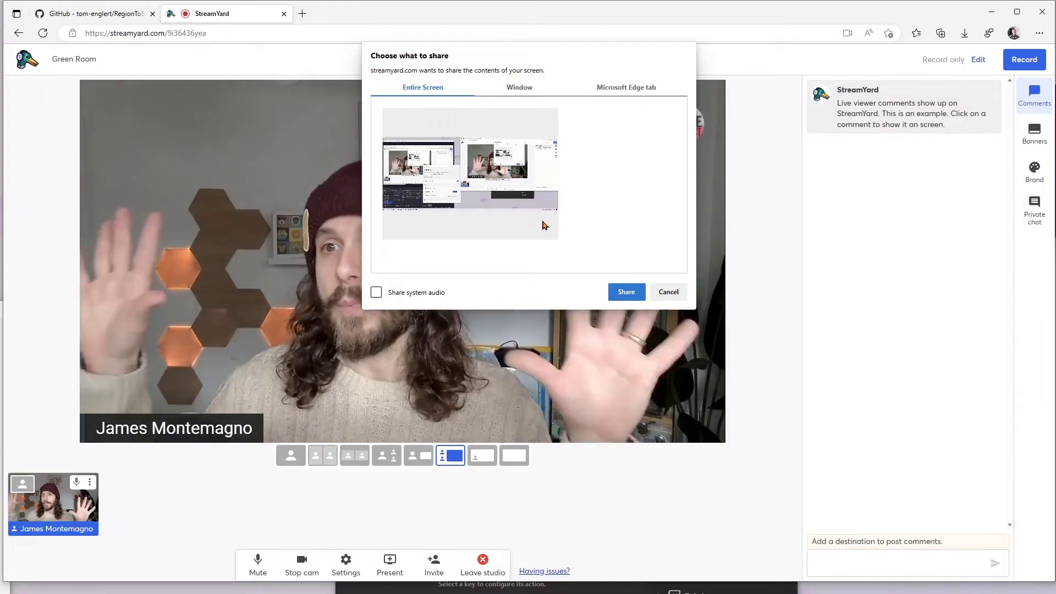
left_click(669, 292)
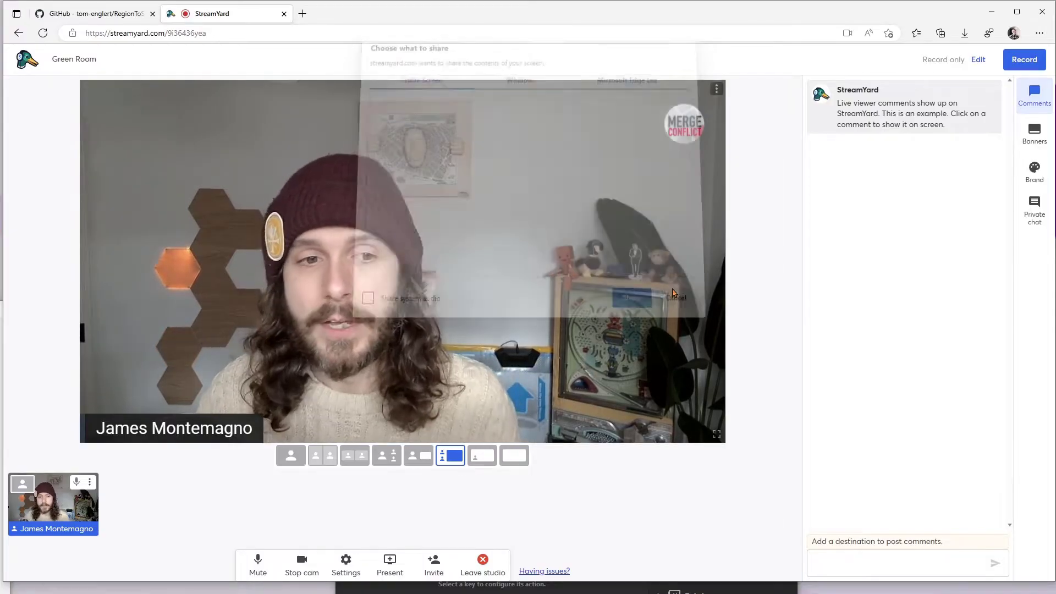
- Open Region to Share from its Microsoft Store page and leave its window alone on the desktop, with the browser and Store minimized
key("alt+Tab")
left_click(279, 296)
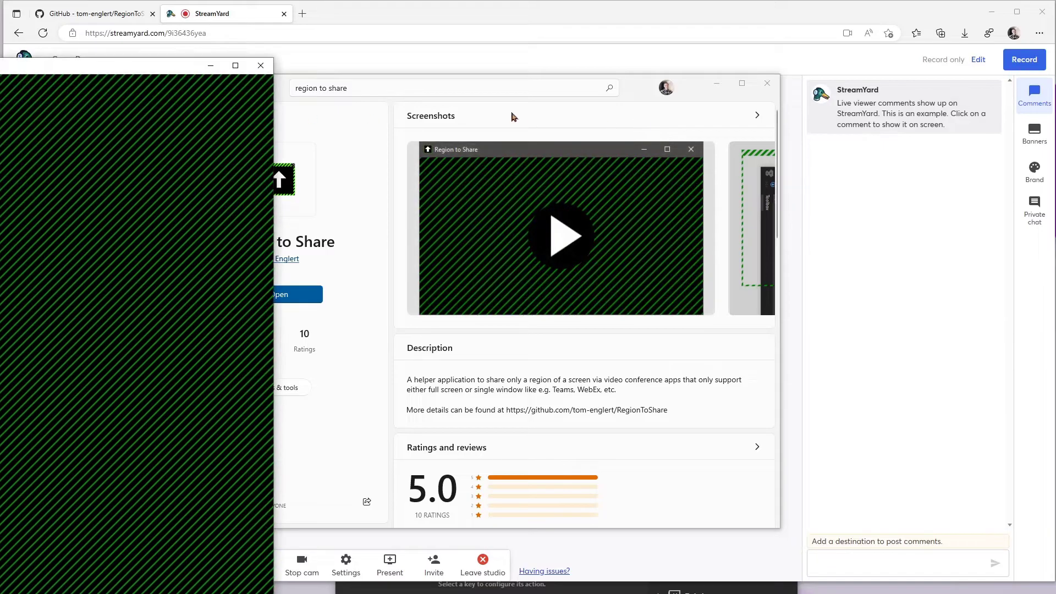
left_click_drag(158, 74, 221, 84)
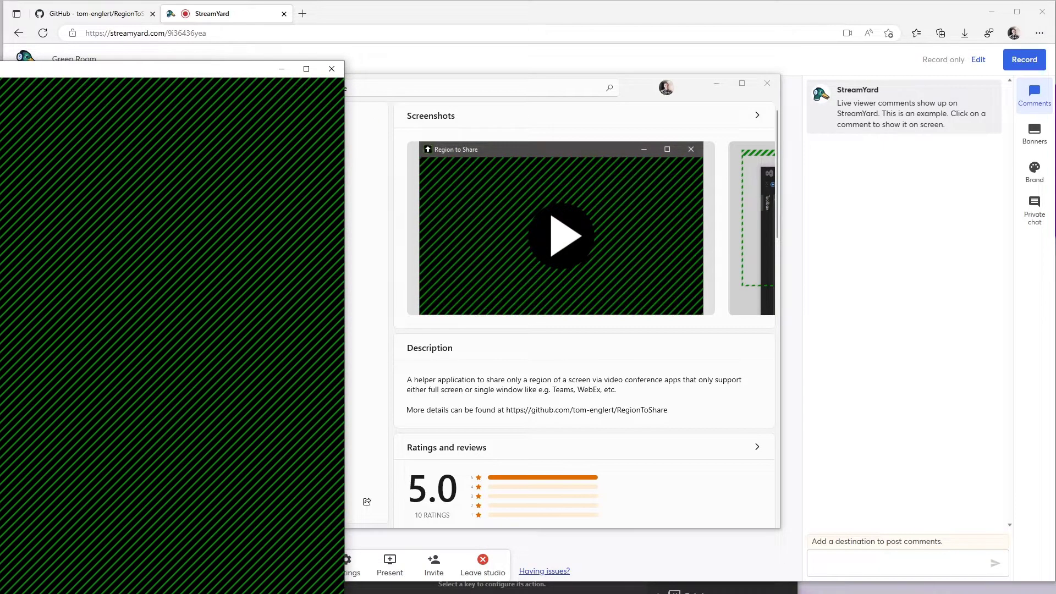
left_click(332, 69)
left_click_drag(1, 377, 436, 187)
left_click(994, 12)
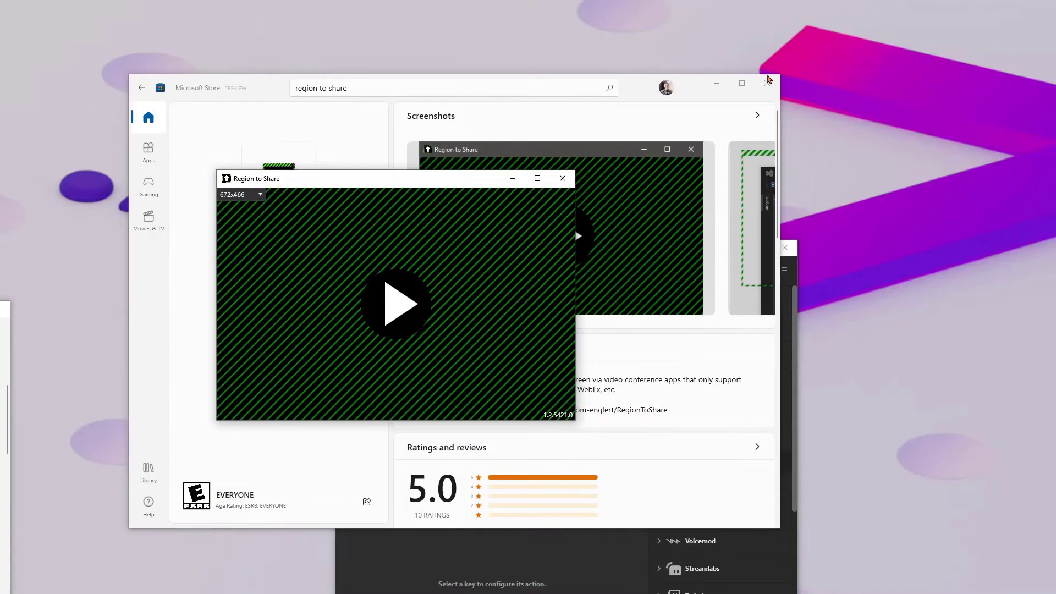
left_click(716, 83)
- Enlarge the Region to Share window to about 1081x741 and place it near the upper middle of the desktop
left_click_drag(444, 181, 580, 115)
left_click_drag(713, 358, 937, 506)
left_click_drag(565, 118, 469, 47)
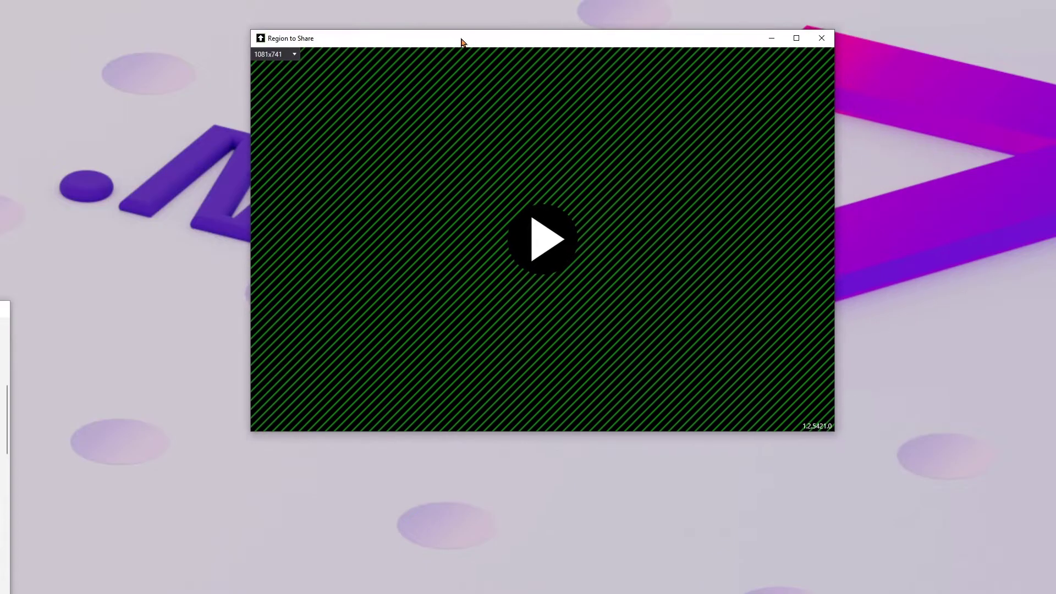
- Set the Region to Share window to the preset size 1920x1080 and align it with the desktop's upper-left corner
left_click(296, 54)
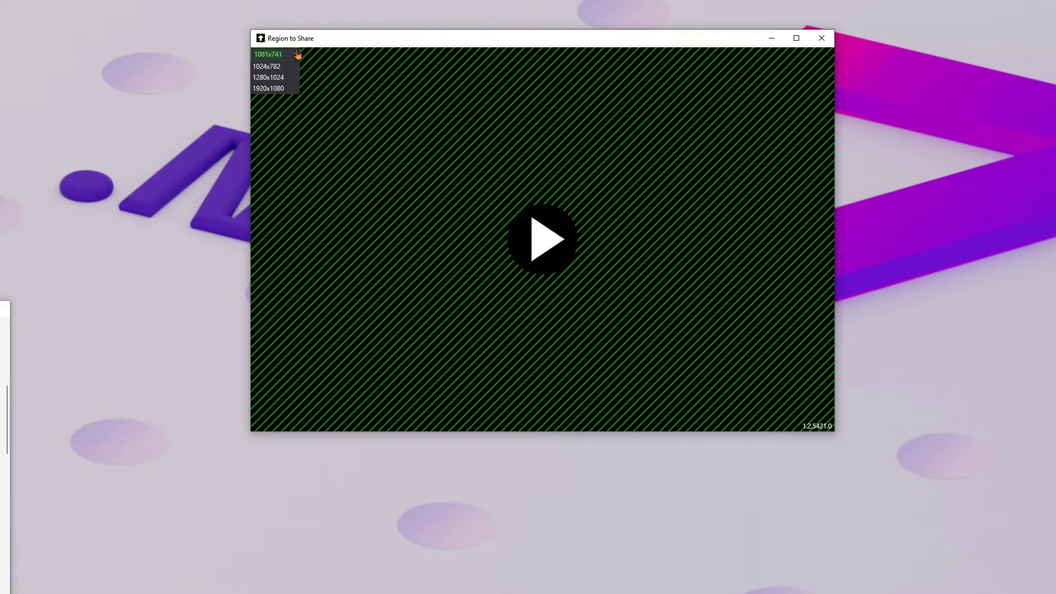
left_click(269, 89)
left_click_drag(476, 42, 226, 10)
- Set the Region to Share window to the preset size 1280x1024 and move it toward the middle of the desktop
left_click(45, 30)
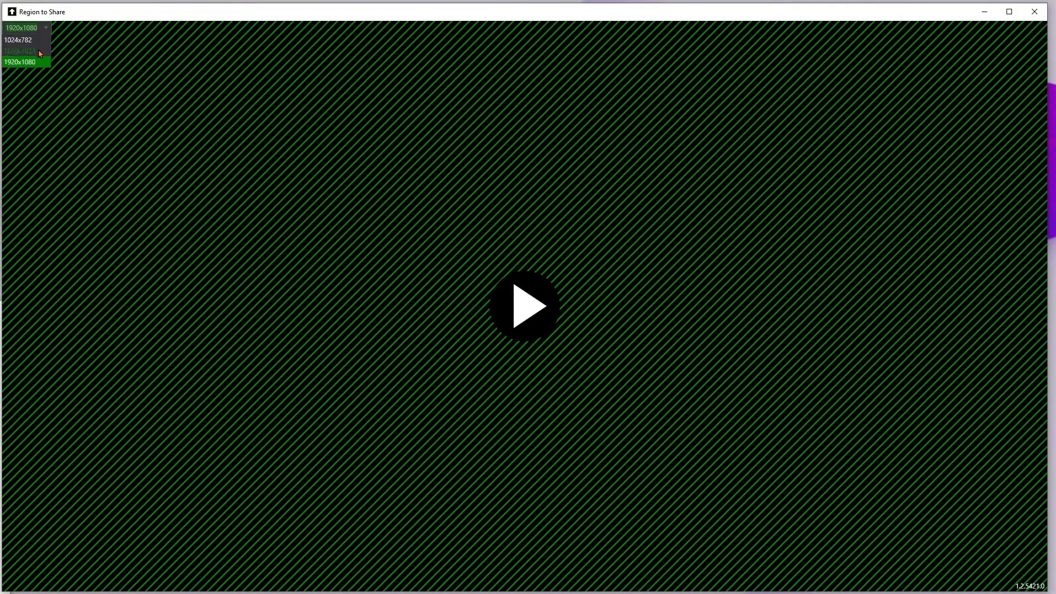
left_click(36, 53)
left_click_drag(122, 12, 294, 34)
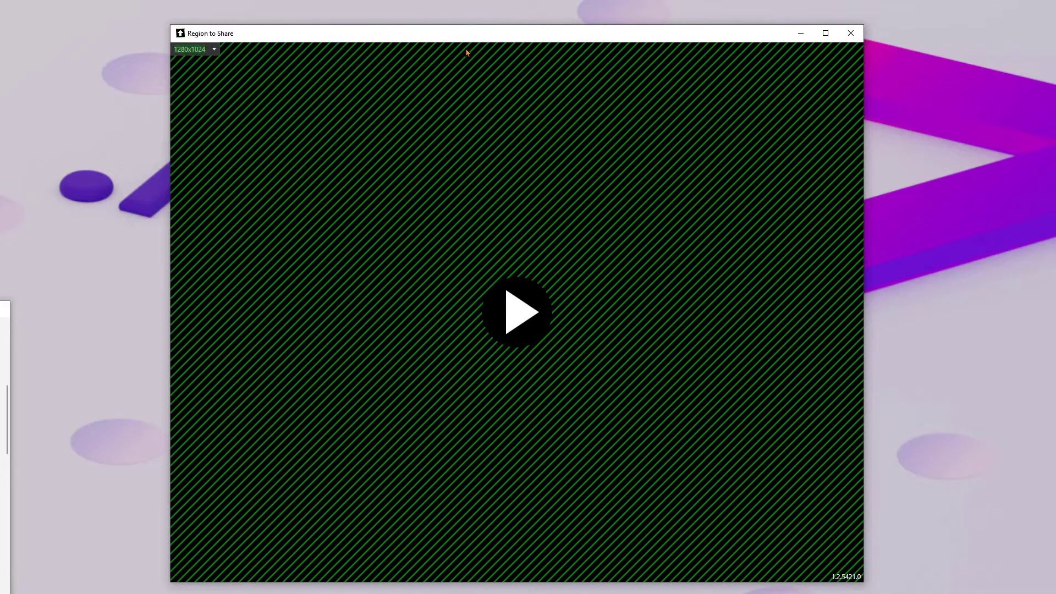
left_click_drag(462, 43, 517, 49)
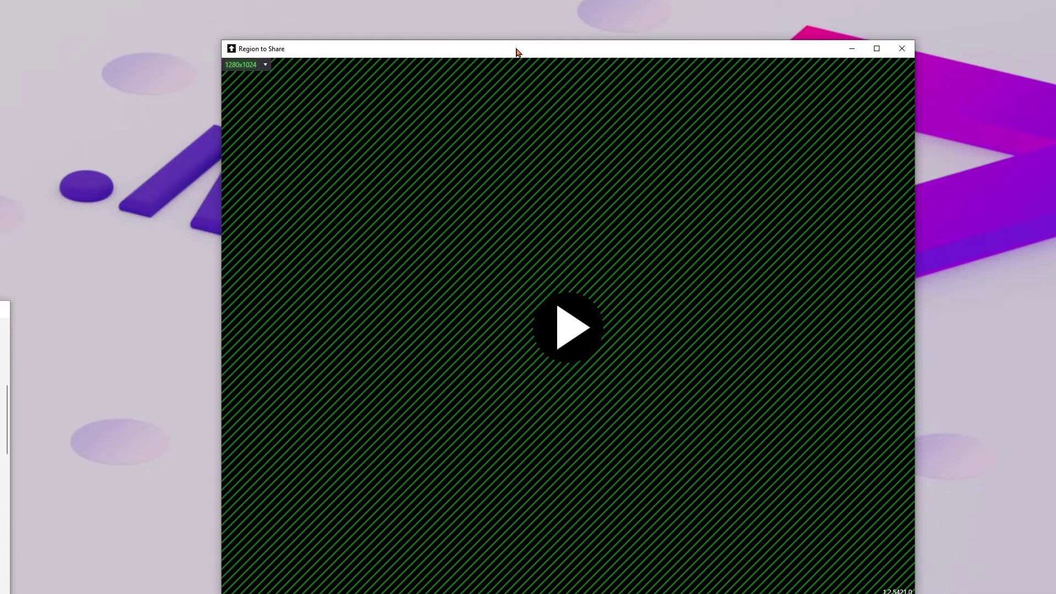
- Arrange the windows in zones: StreamYard in the large left zone, Region to Share in the upper-right zone, PowerToys Settings in the lower-right zone
left_click_drag(517, 52, 744, 78)
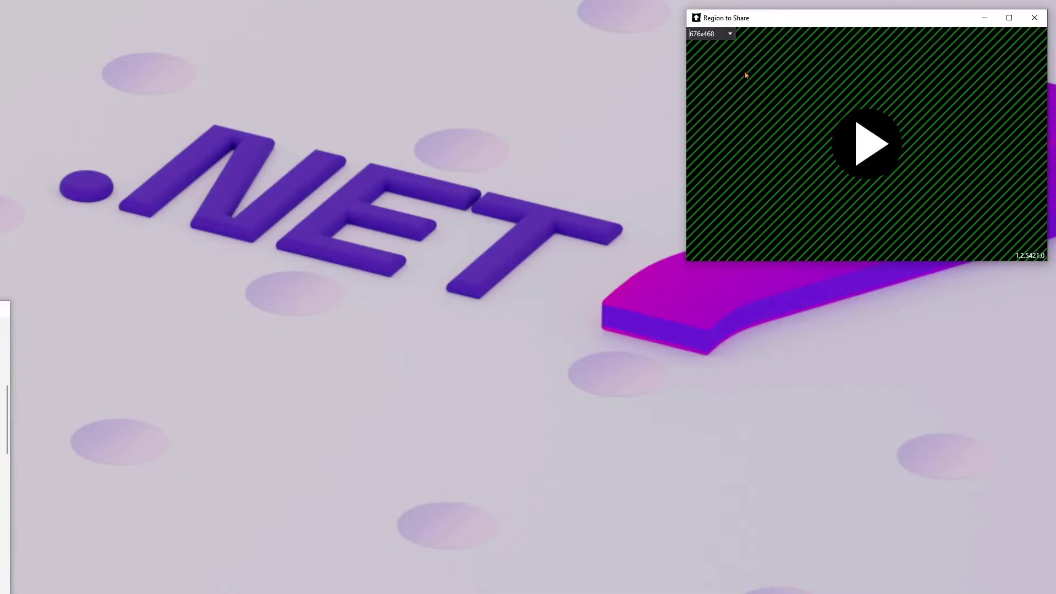
left_click_drag(806, 18, 798, 80)
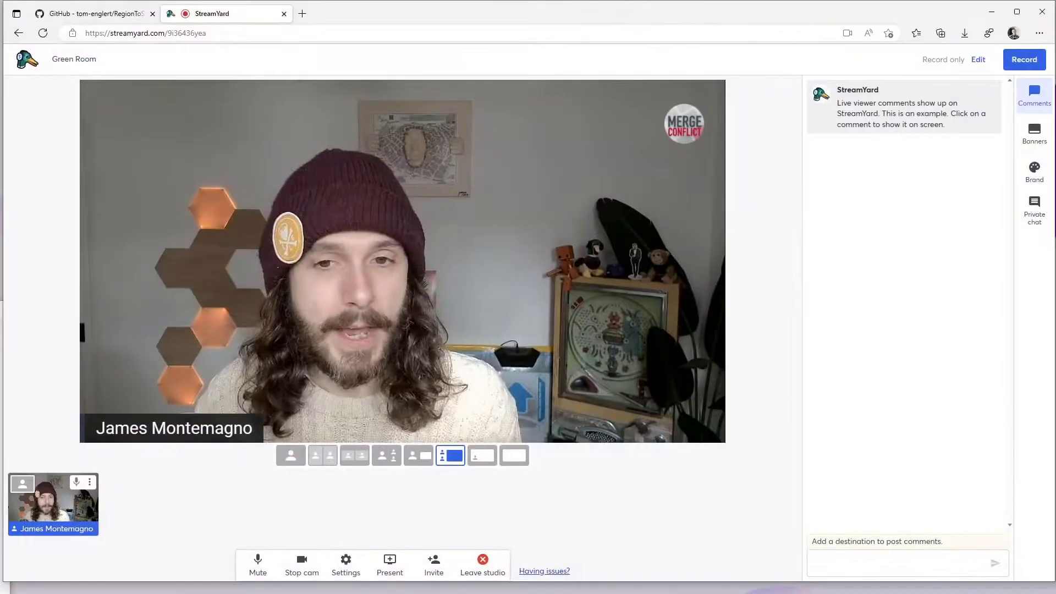
left_click_drag(388, 11, 349, 74)
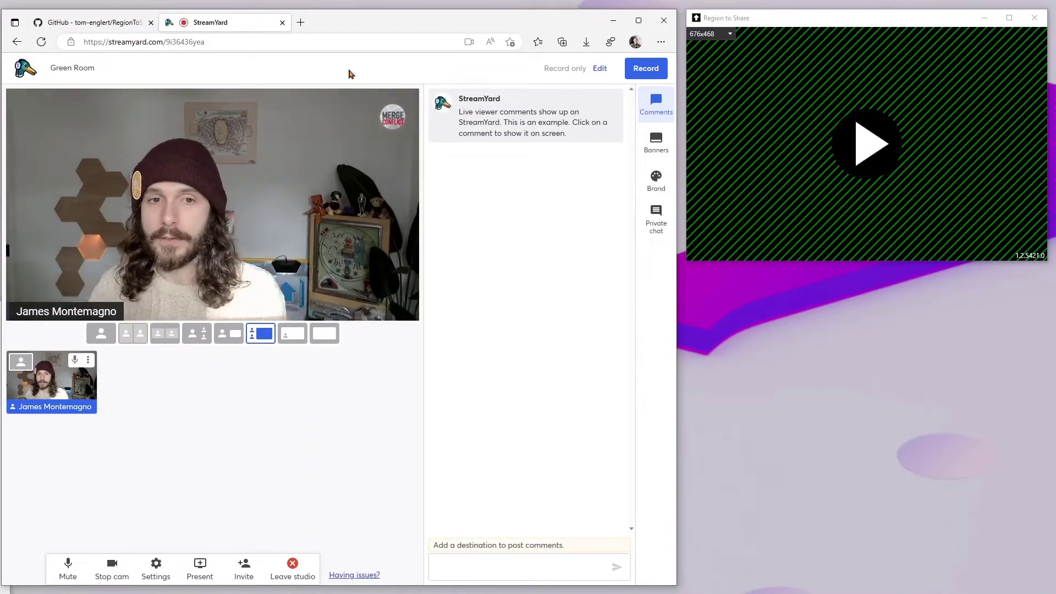
left_click_drag(779, 591, 779, 355)
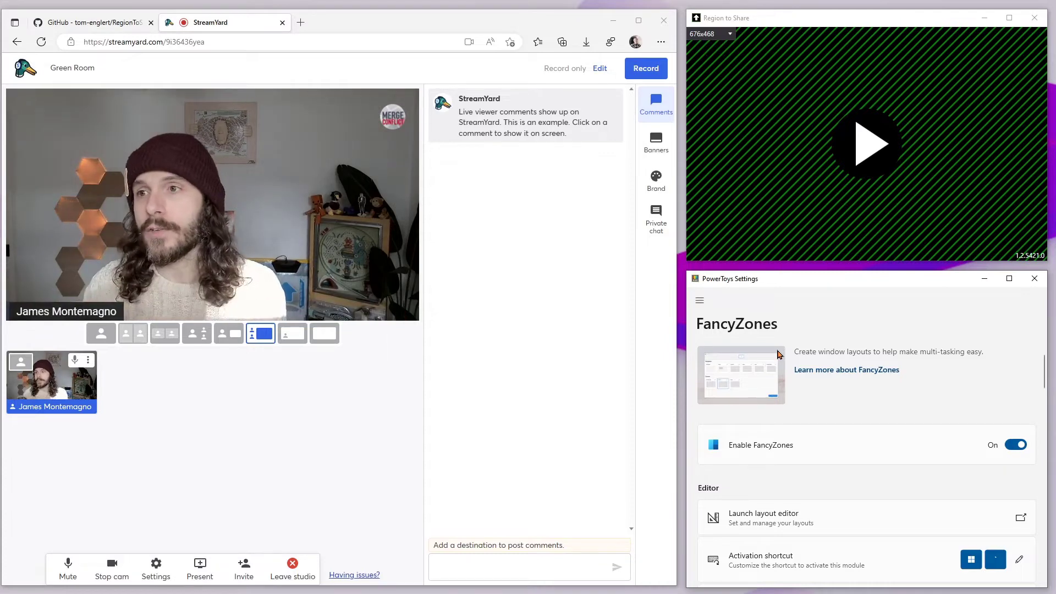
- Share the Region to Share window as a screen in the StreamYard studio
left_click(199, 566)
left_click(207, 545)
left_click(336, 101)
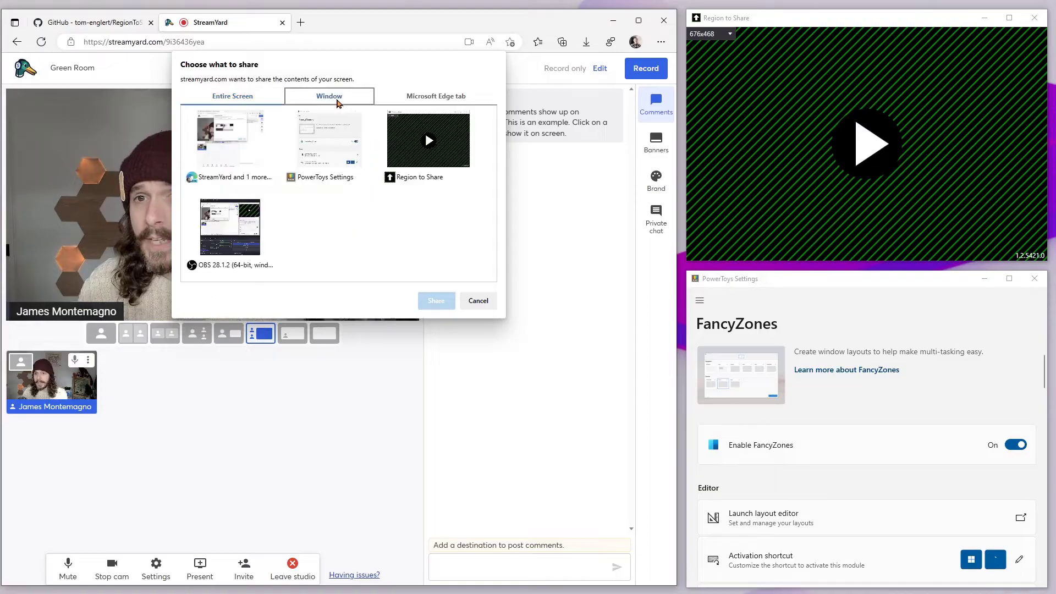
left_click(443, 139)
left_click(435, 297)
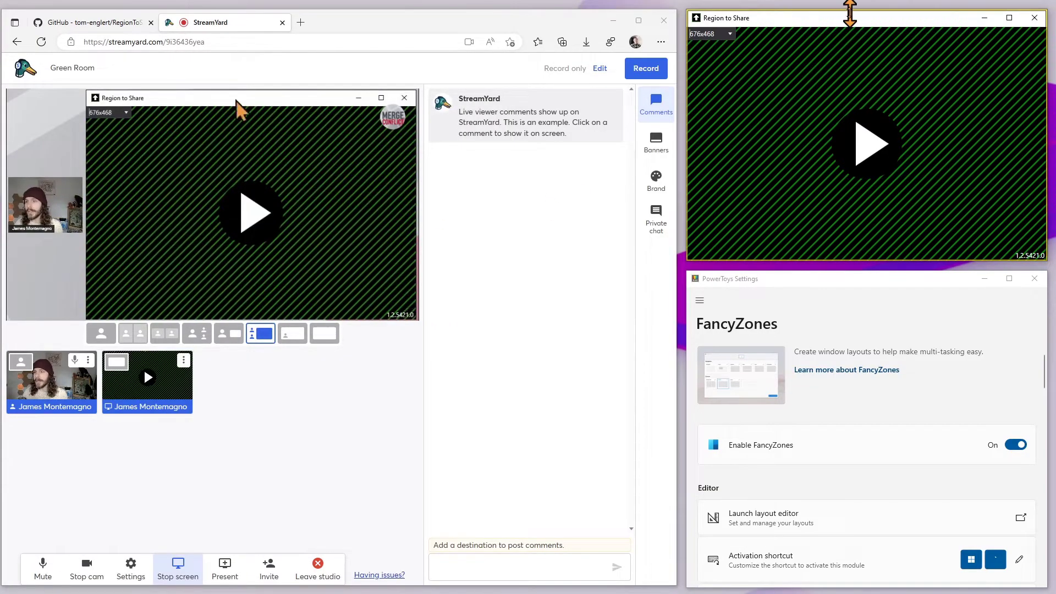
- Resize the shared Region to Share window to about 703x440 over the browser and return it to the upper-right zone
left_click_drag(842, 28, 612, 108)
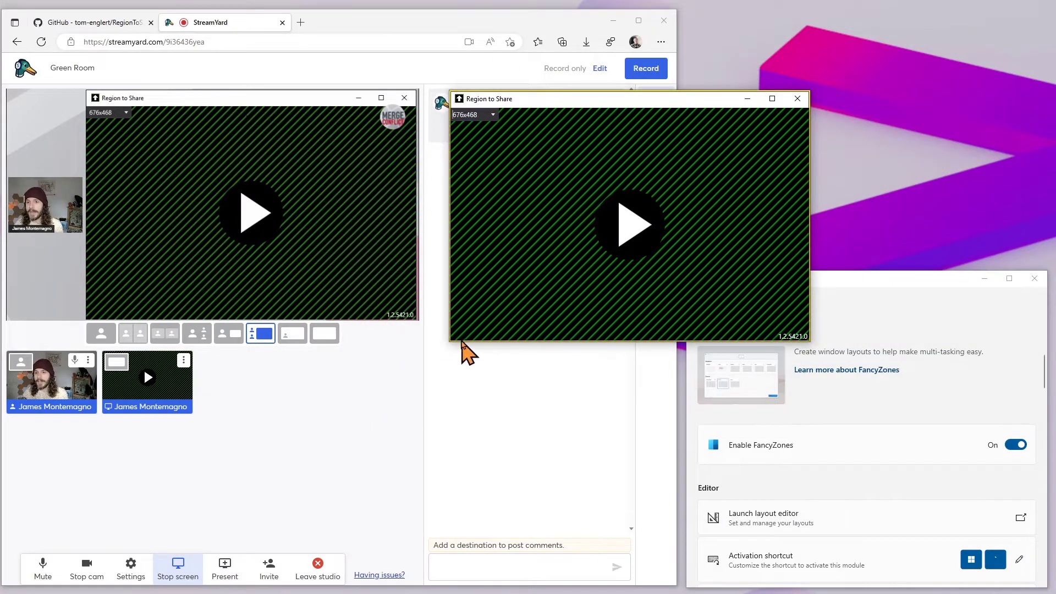
left_click_drag(443, 349, 434, 326)
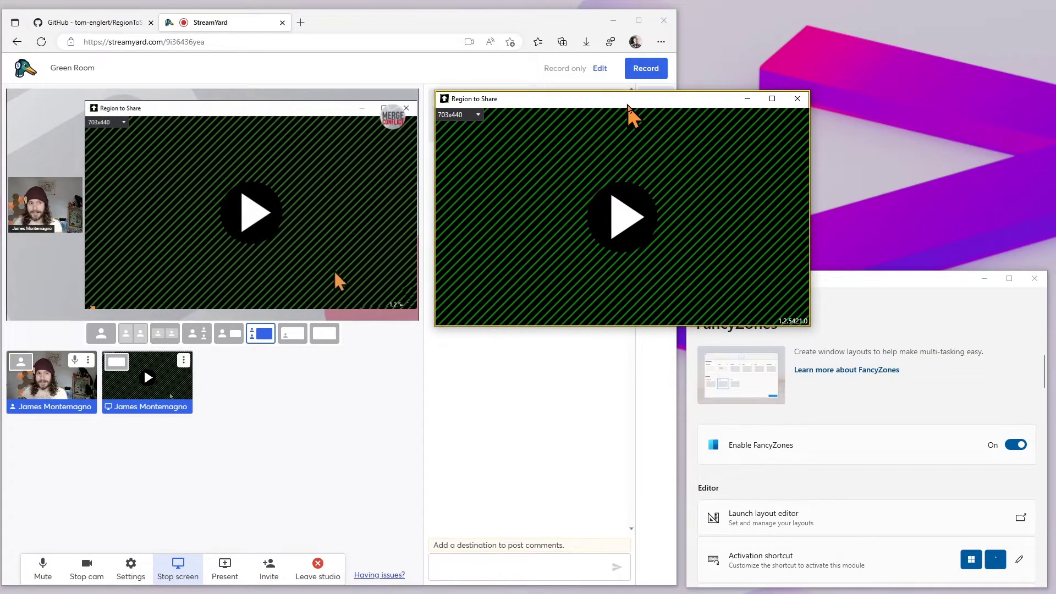
left_click_drag(615, 109, 804, 86)
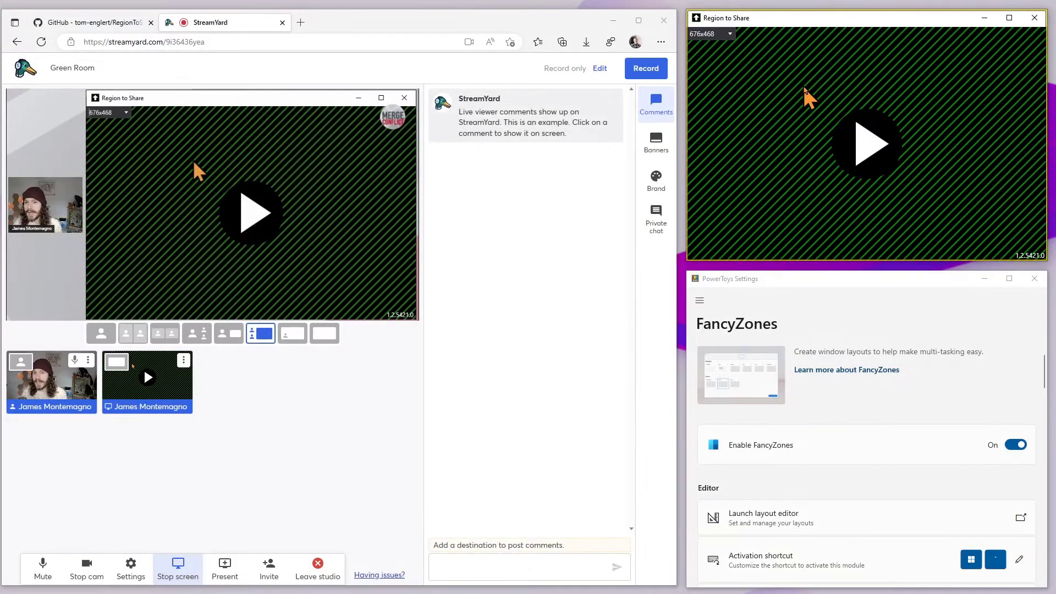
- Stop the current screen share and start the Region to Share capture area, testing it by moving PowerToys Settings in and out of it
left_click(177, 566)
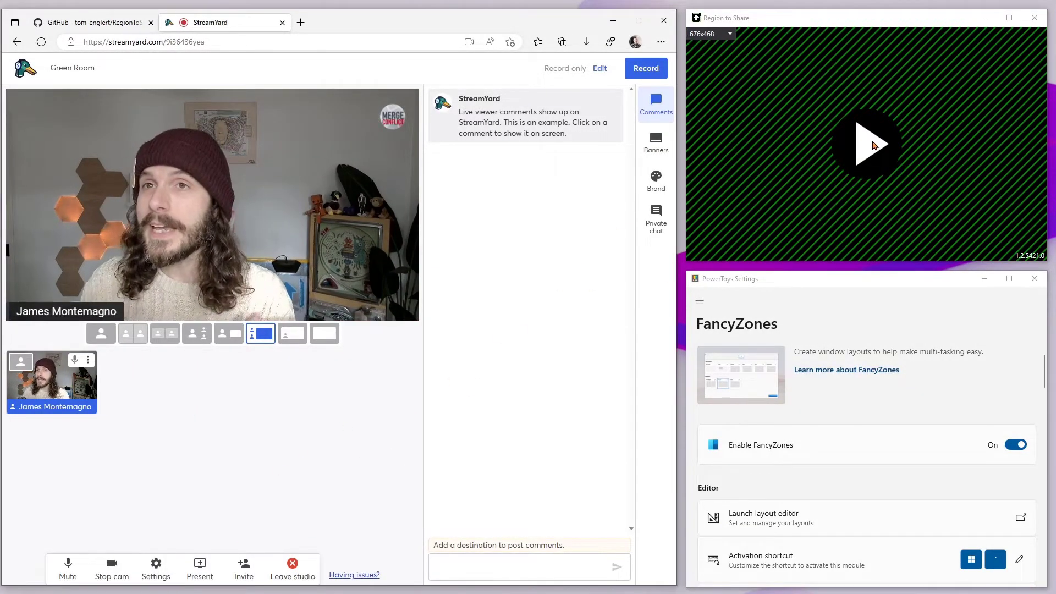
left_click(872, 146)
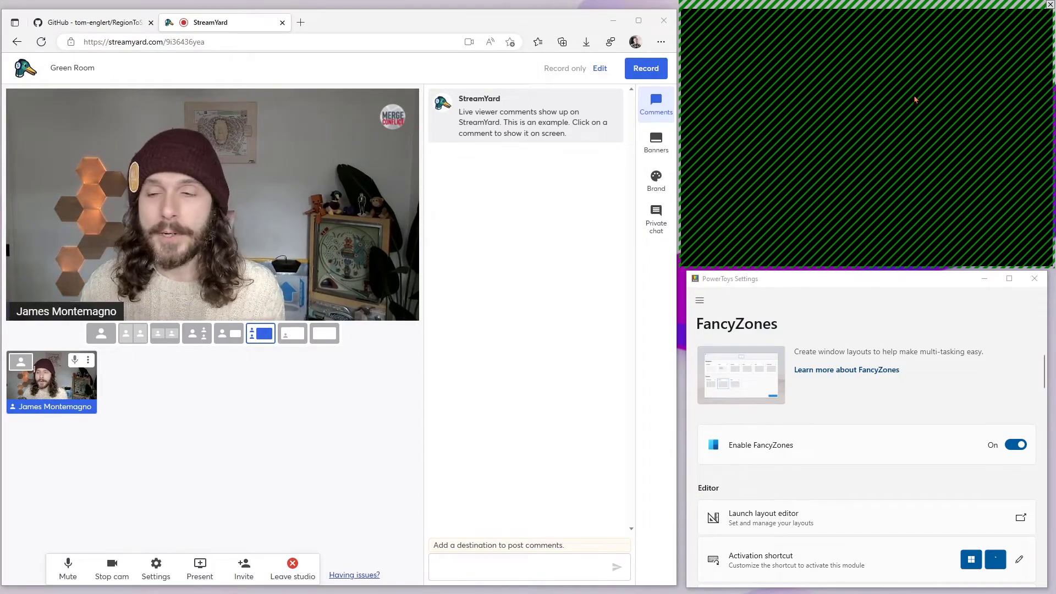
left_click_drag(823, 286, 804, 41)
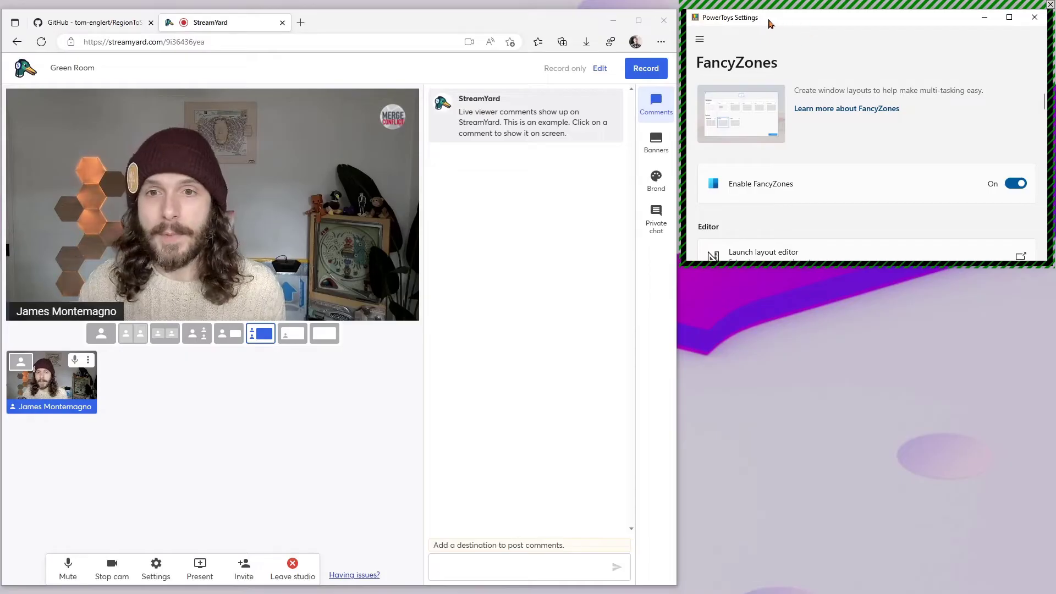
left_click_drag(784, 145, 793, 353)
- Share the Region to Share window in StreamYard again with its capture area active
left_click(194, 572)
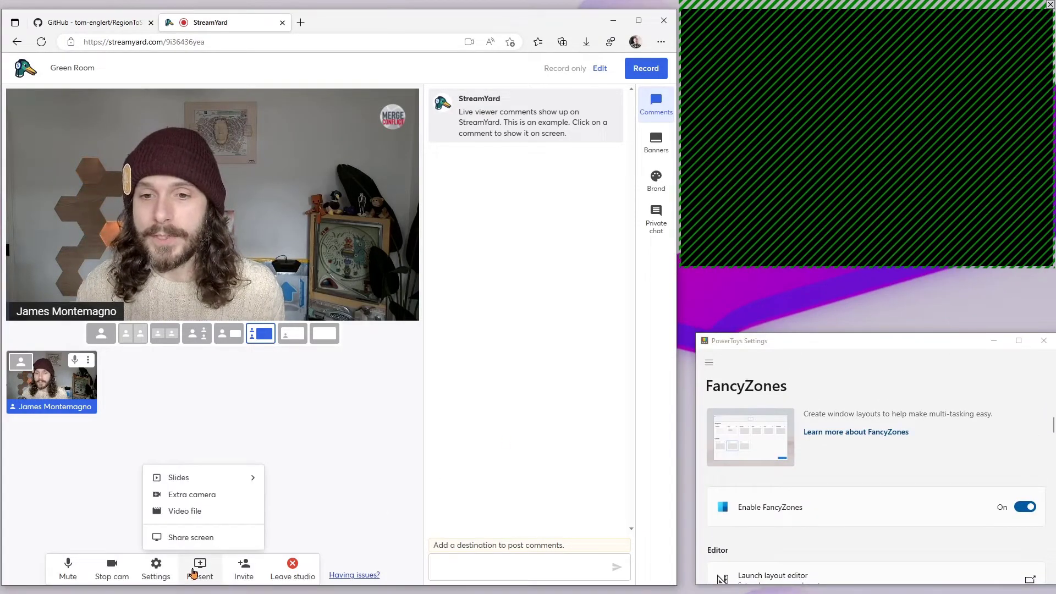
left_click(199, 537)
left_click(341, 99)
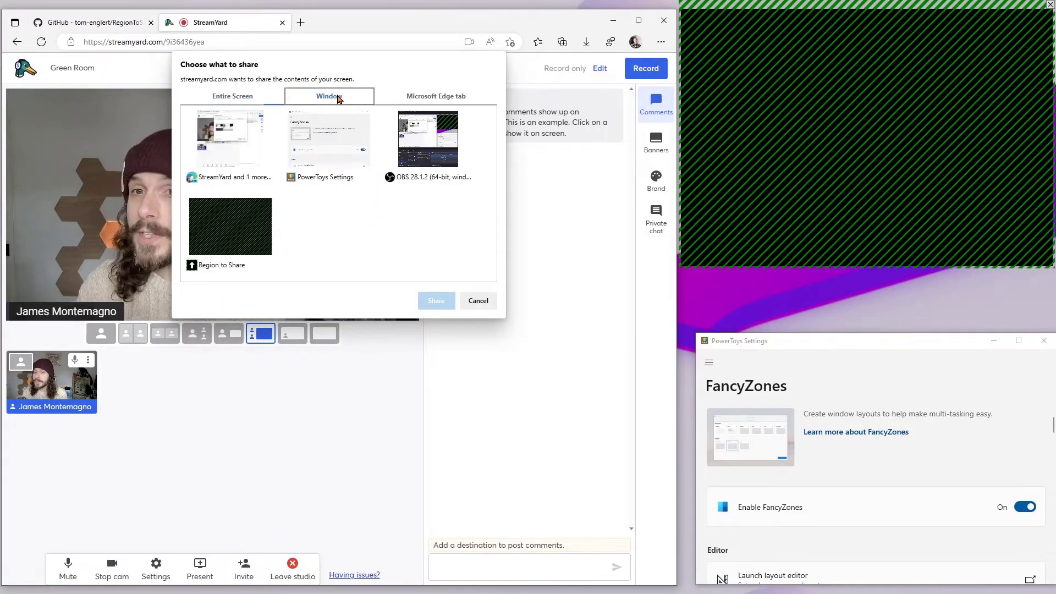
left_click(239, 230)
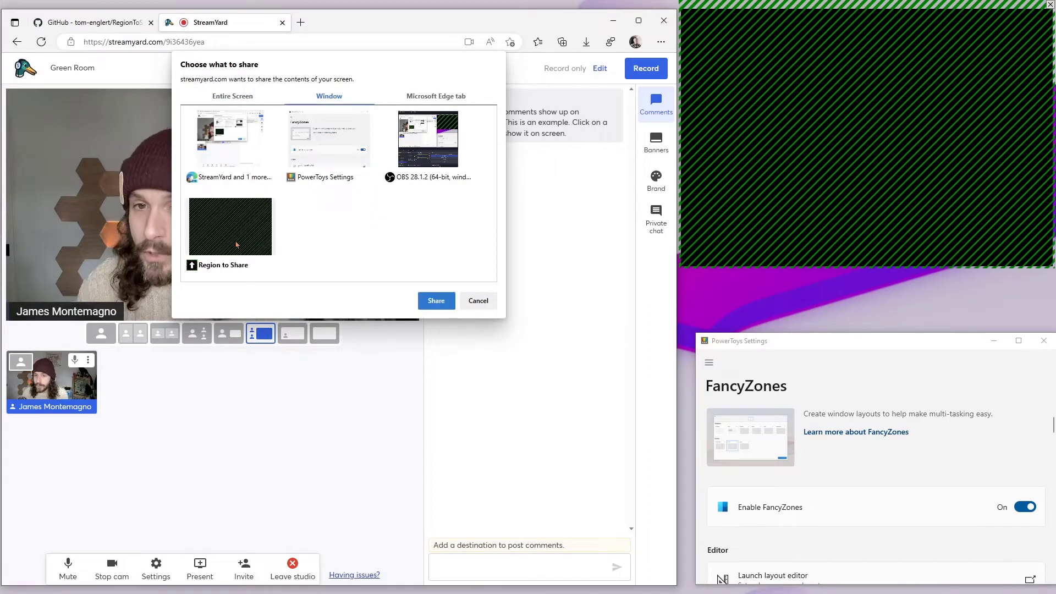
left_click(436, 301)
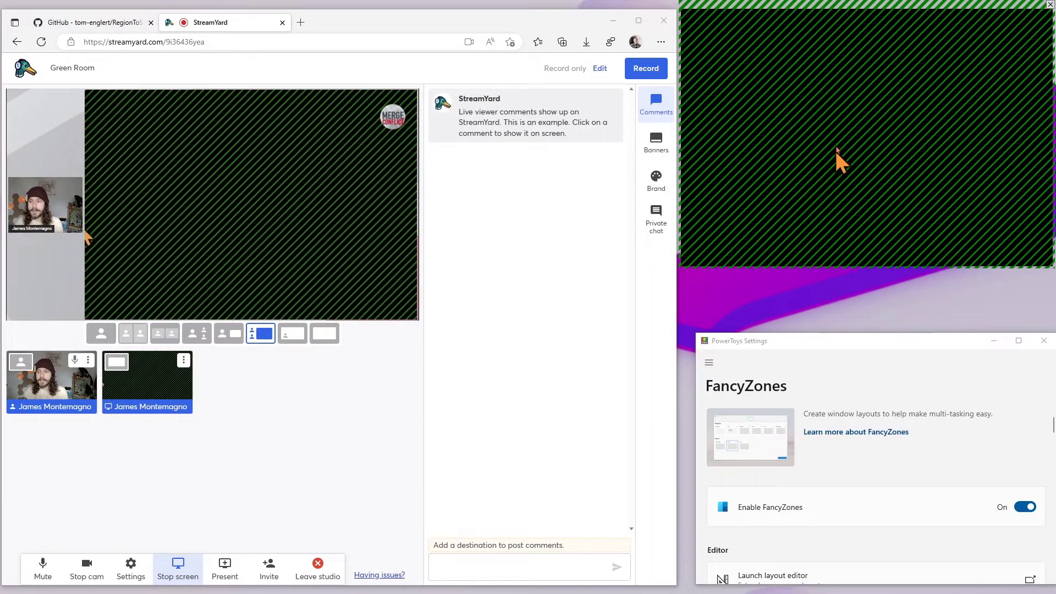
- Move PowerToys Settings partly into the shared region and fit a smaller Microsoft Store window over it in the upper-right zone
left_click_drag(829, 352, 877, 140)
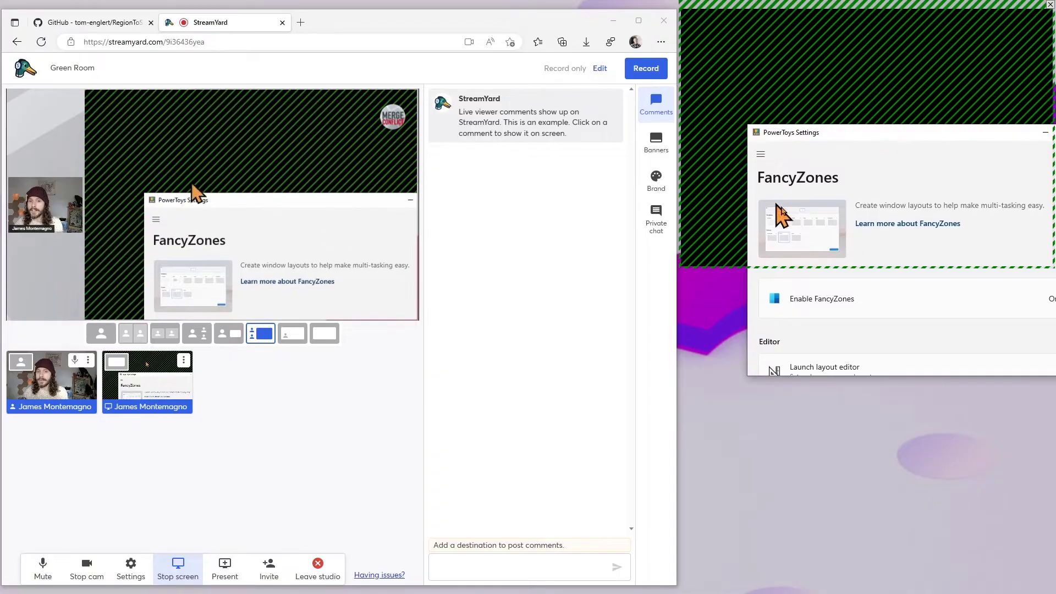
key("alt+Tab")
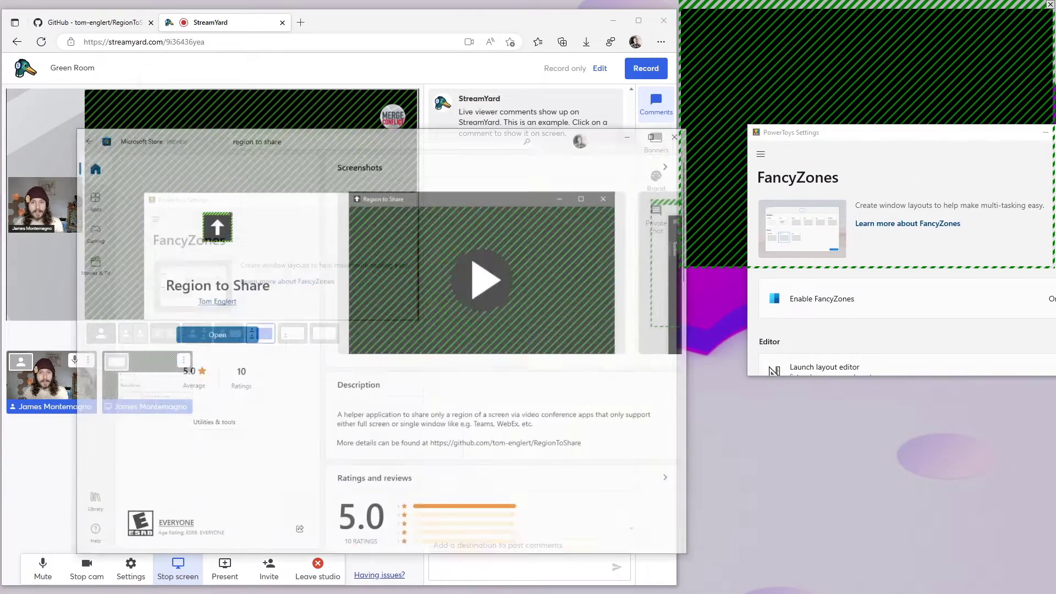
left_click_drag(256, 93, 262, 97)
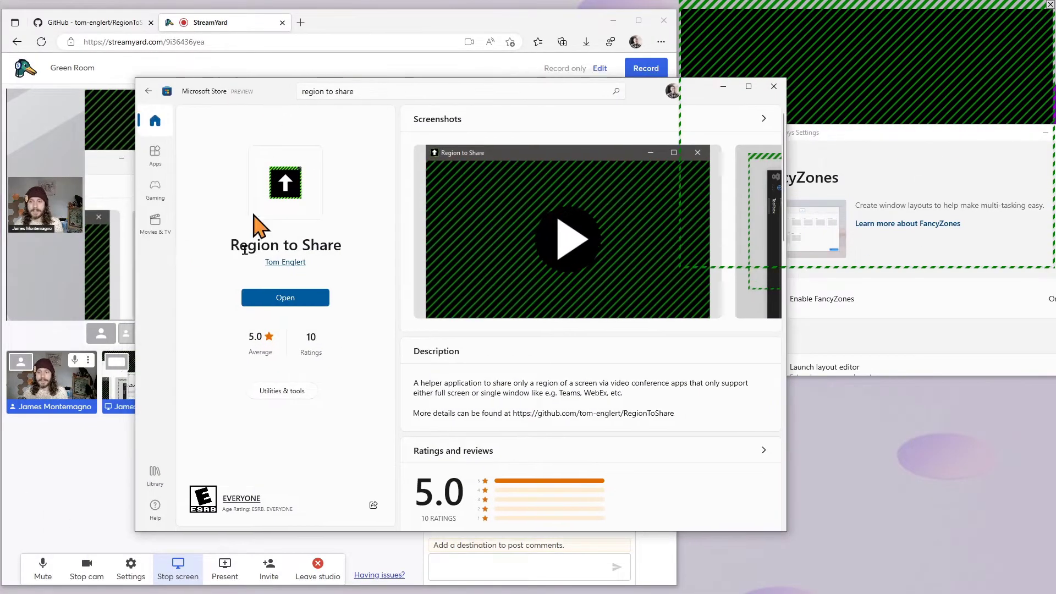
left_click_drag(137, 531, 508, 440)
mouse_move(650, 102)
left_mouse_down()
mouse_move(878, 86)
mouse_move(853, 87)
mouse_move(831, 55)
left_mouse_up()
left_click(1006, 156)
left_click_drag(976, 112, 988, 91)
left_click_drag(824, 46, 854, 45)
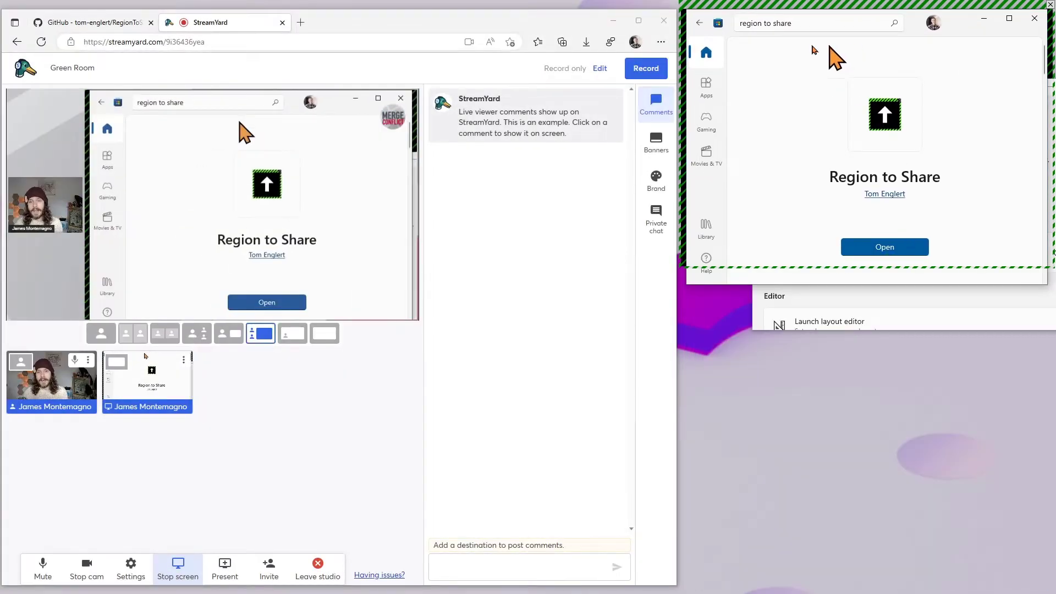
- Widen the Microsoft Store window to both side edges of the shared region and move PowerToys Settings partly over it
left_click_drag(685, 242, 677, 243)
left_click_drag(1048, 147, 1055, 148)
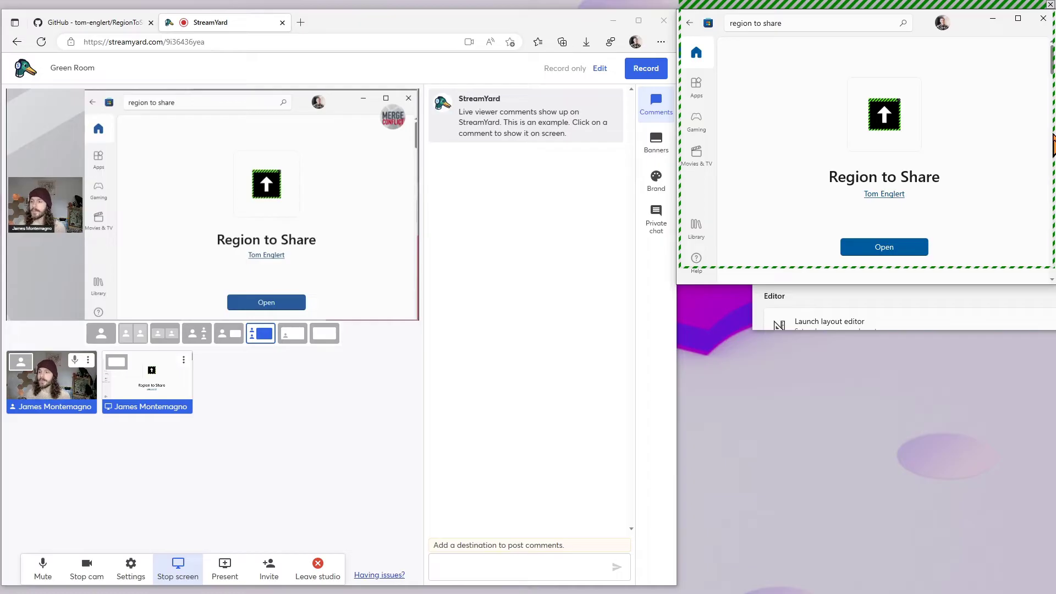
left_click(969, 307)
left_click_drag(896, 91, 845, 134)
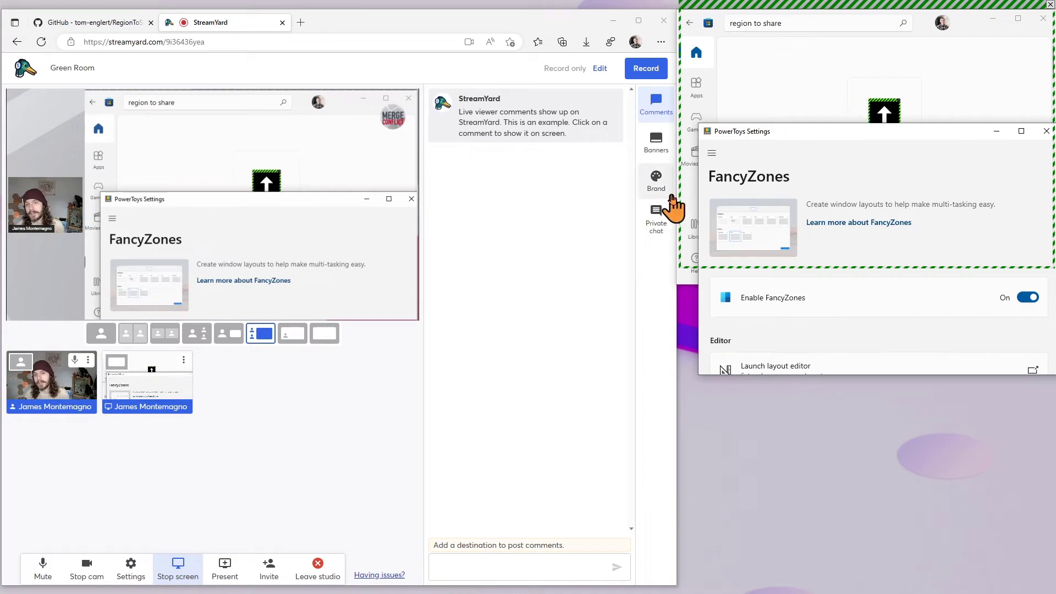
- Stop the screen share in the StreamYard studio
left_click(192, 572)
left_click(192, 572)
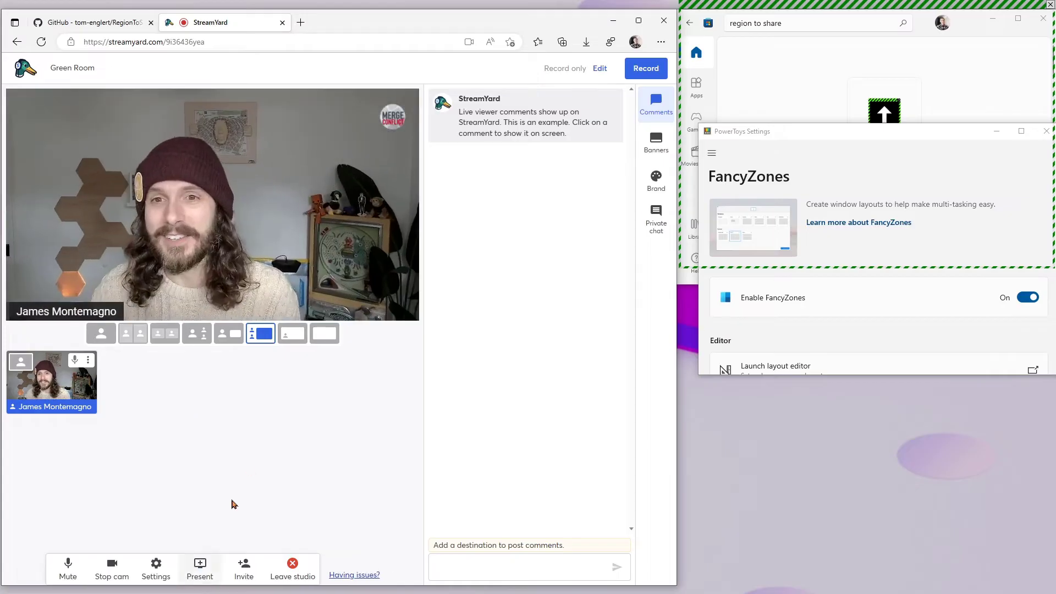
left_click(845, 11)
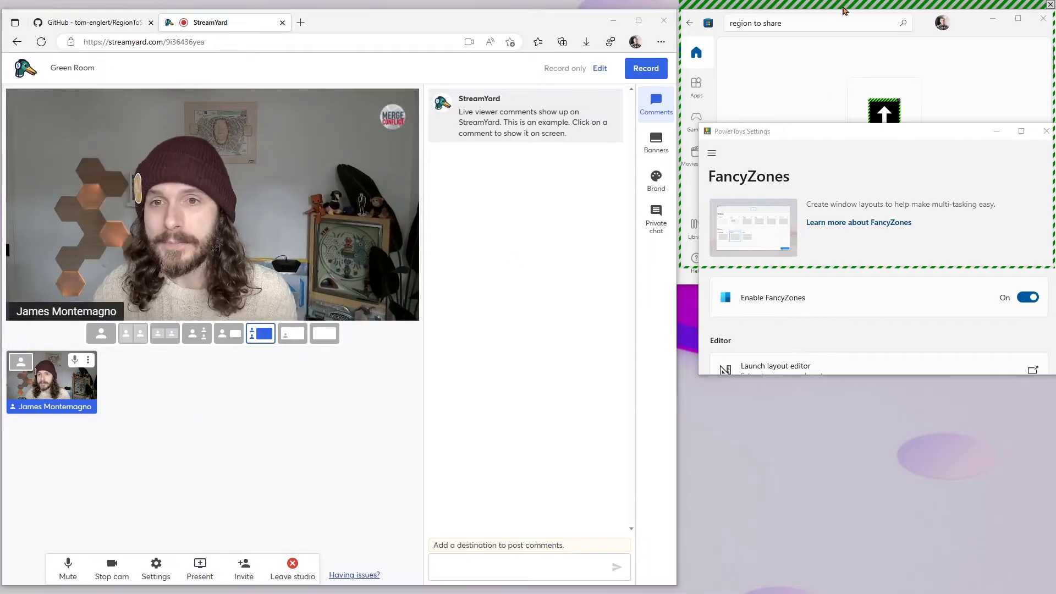
- Close the PowerToys Settings and Microsoft Store windows and end the Region to Share capture
left_click(1045, 133)
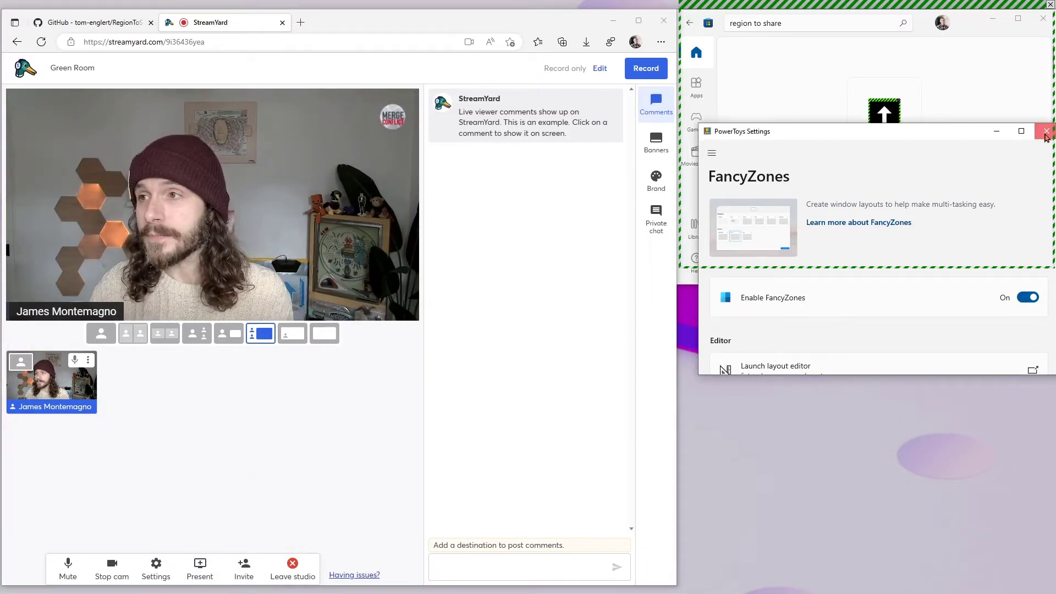
left_click(1045, 134)
left_click(1043, 18)
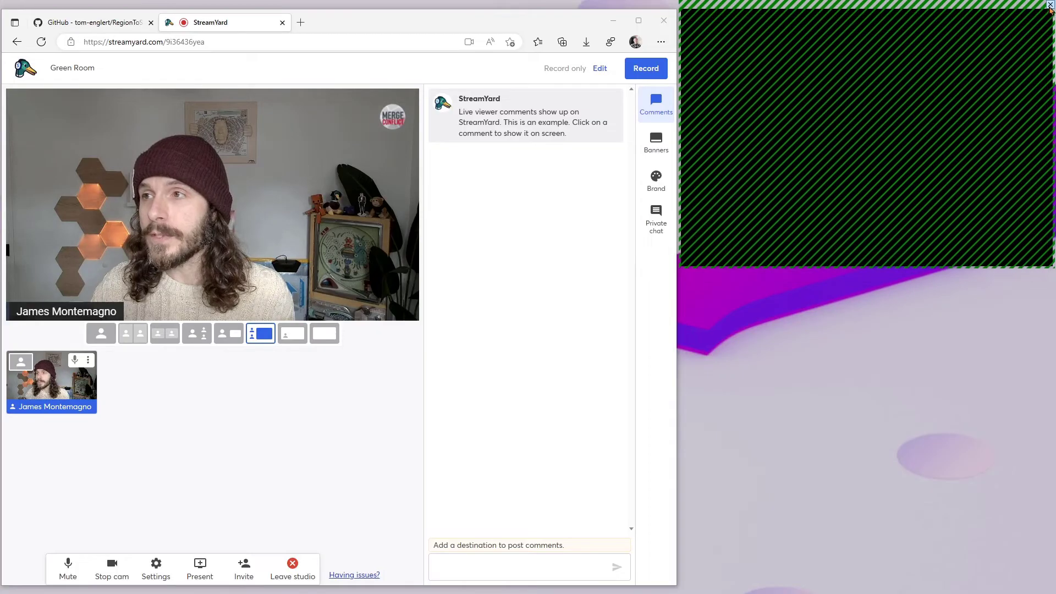
left_click(1051, 5)
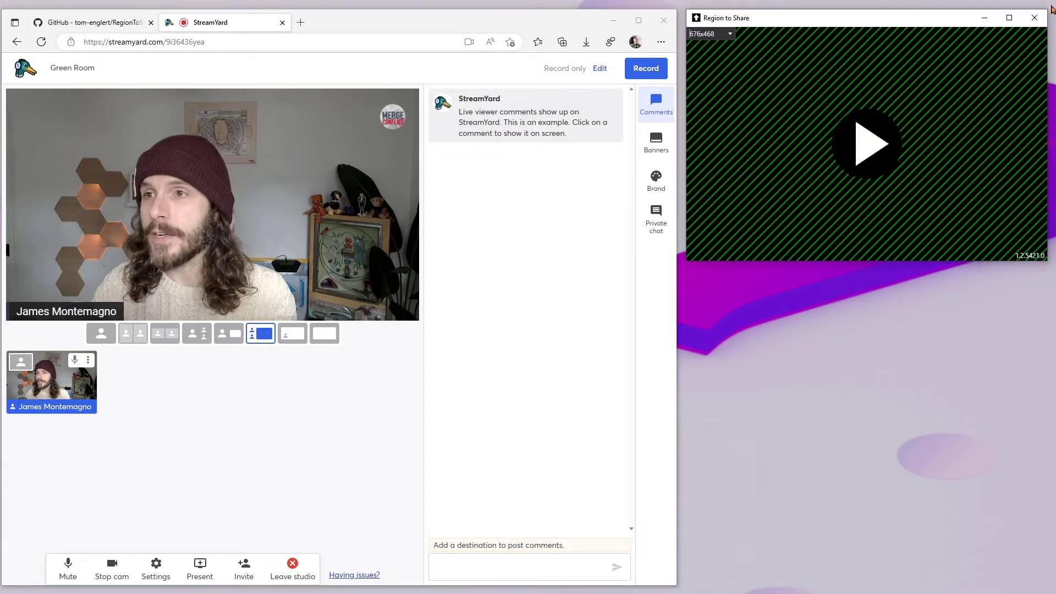
- Set the Region to Share window to the preset size 1920x1080 and move it over the StreamYard browser window
left_click(739, 36)
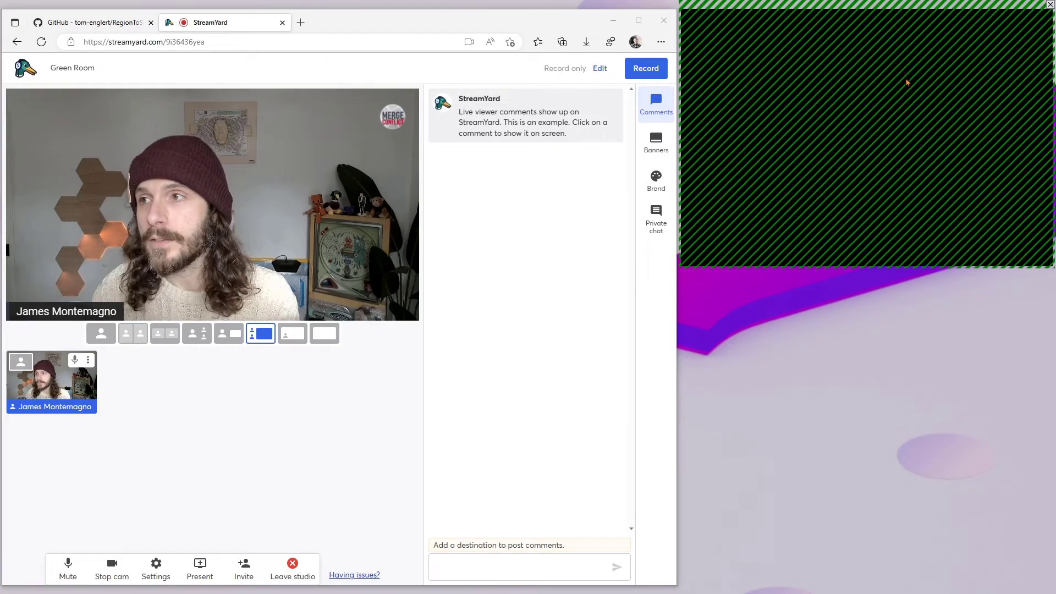
left_click(1050, 5)
left_click(732, 34)
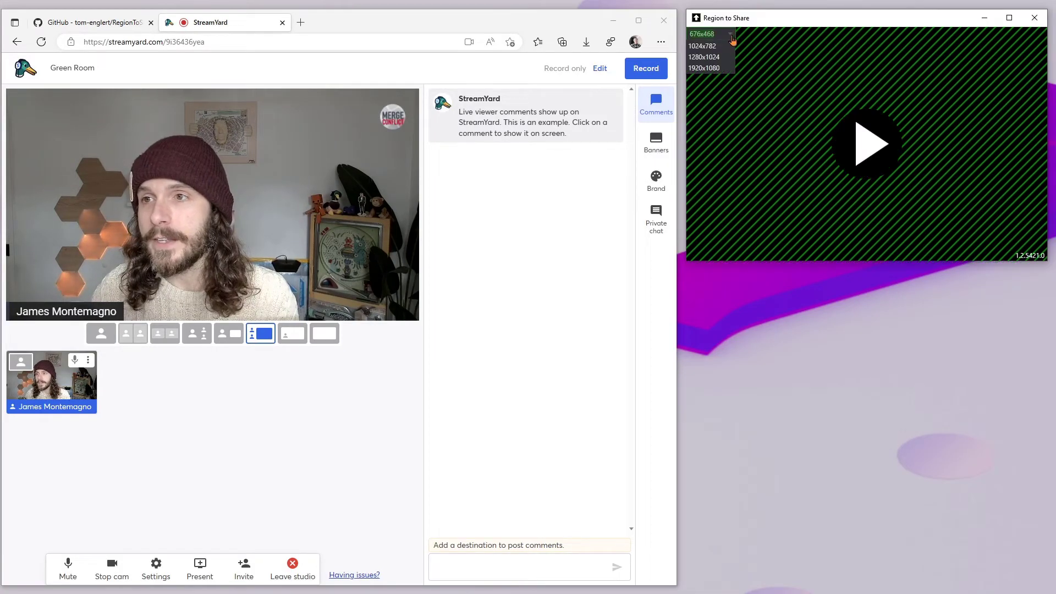
left_click(706, 68)
left_click_drag(762, 23, 108, 21)
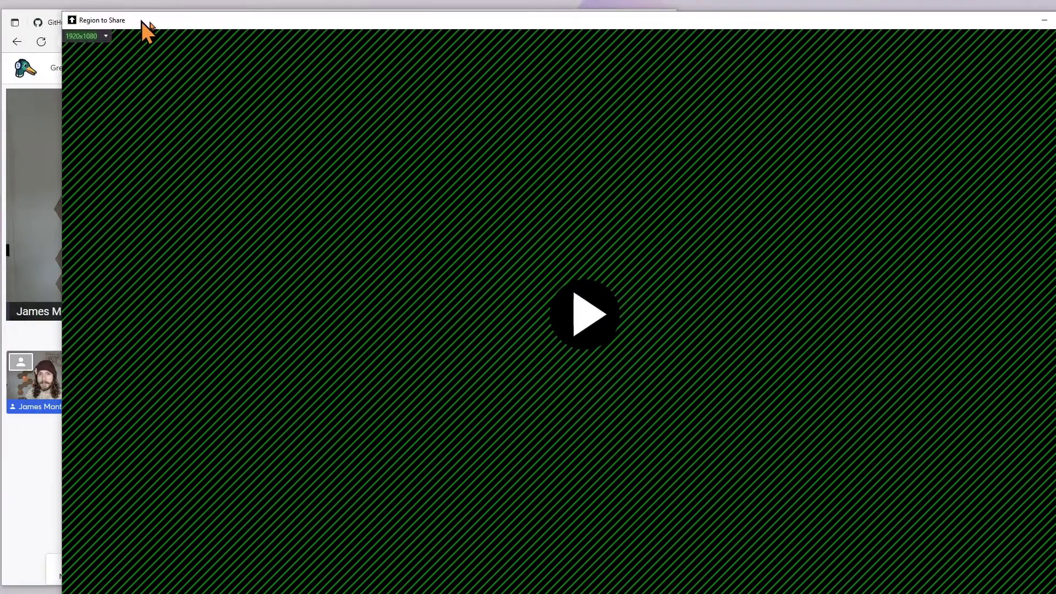